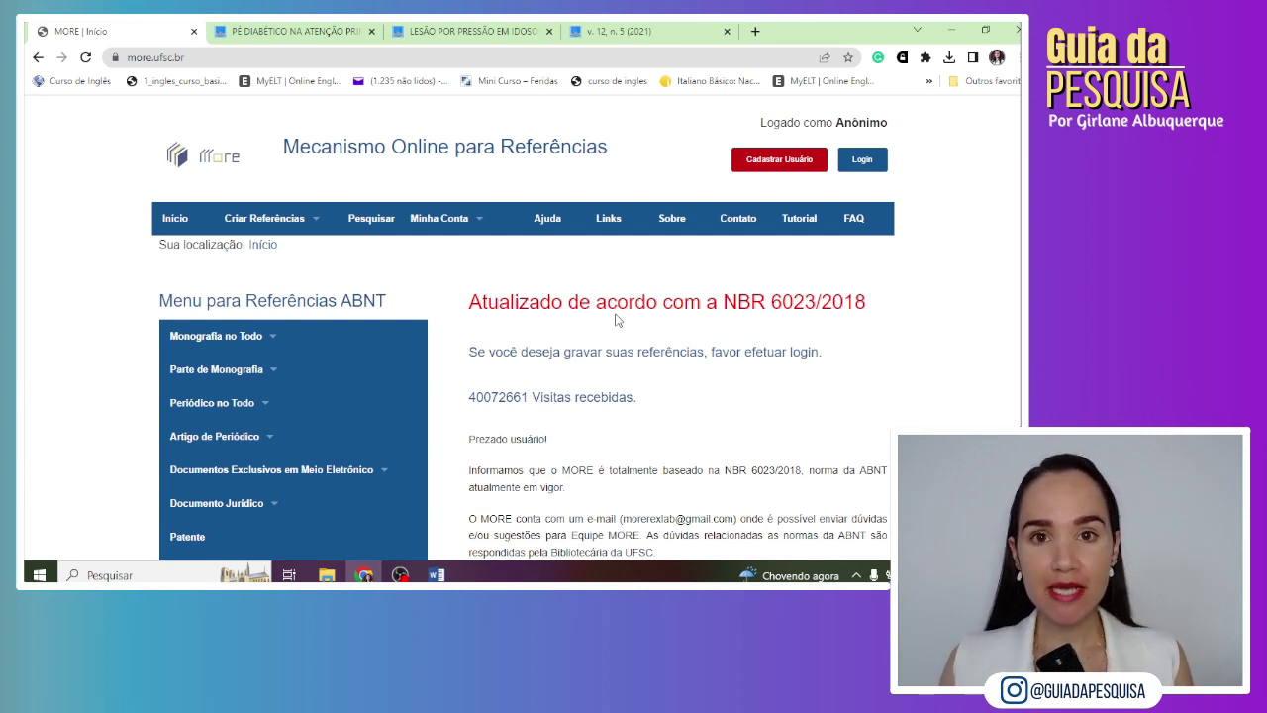
Step: Open the form for creating a journal article reference (Artigo de Periódico, Artigos de Revistas)
{"action": "mouse_move", "coordinate": [294, 224]}
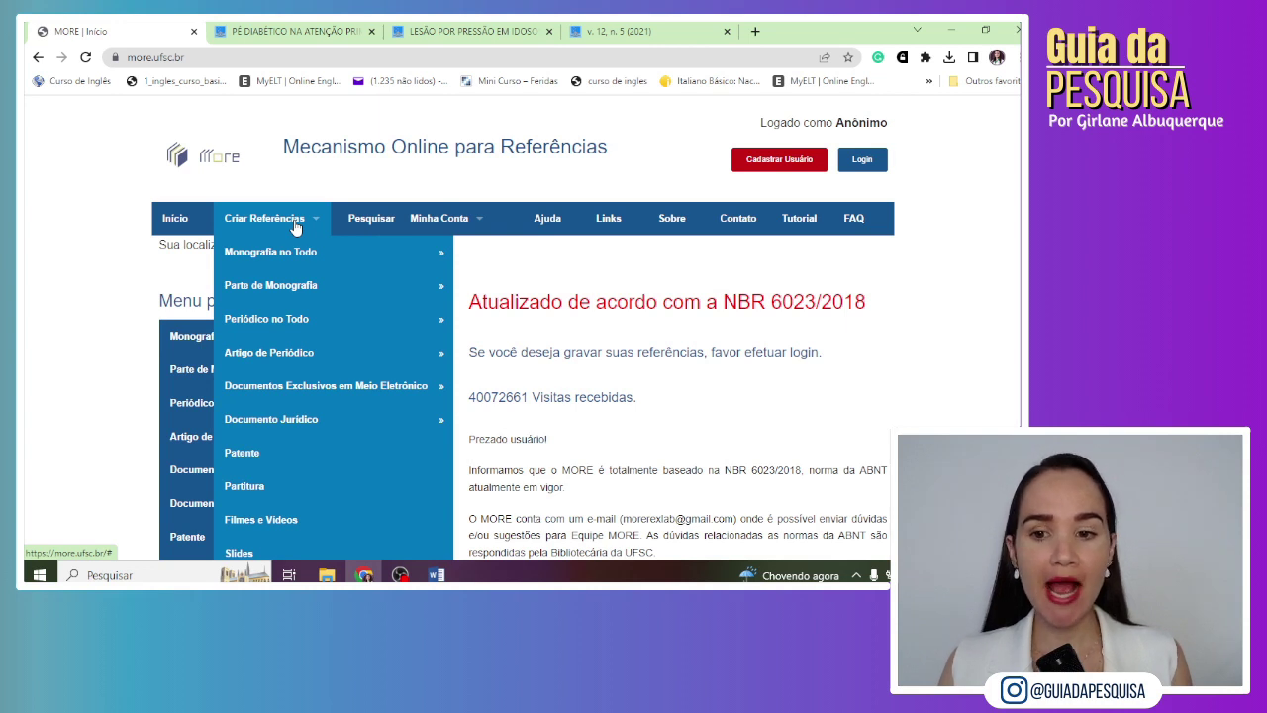
{"action": "mouse_move", "coordinate": [322, 388]}
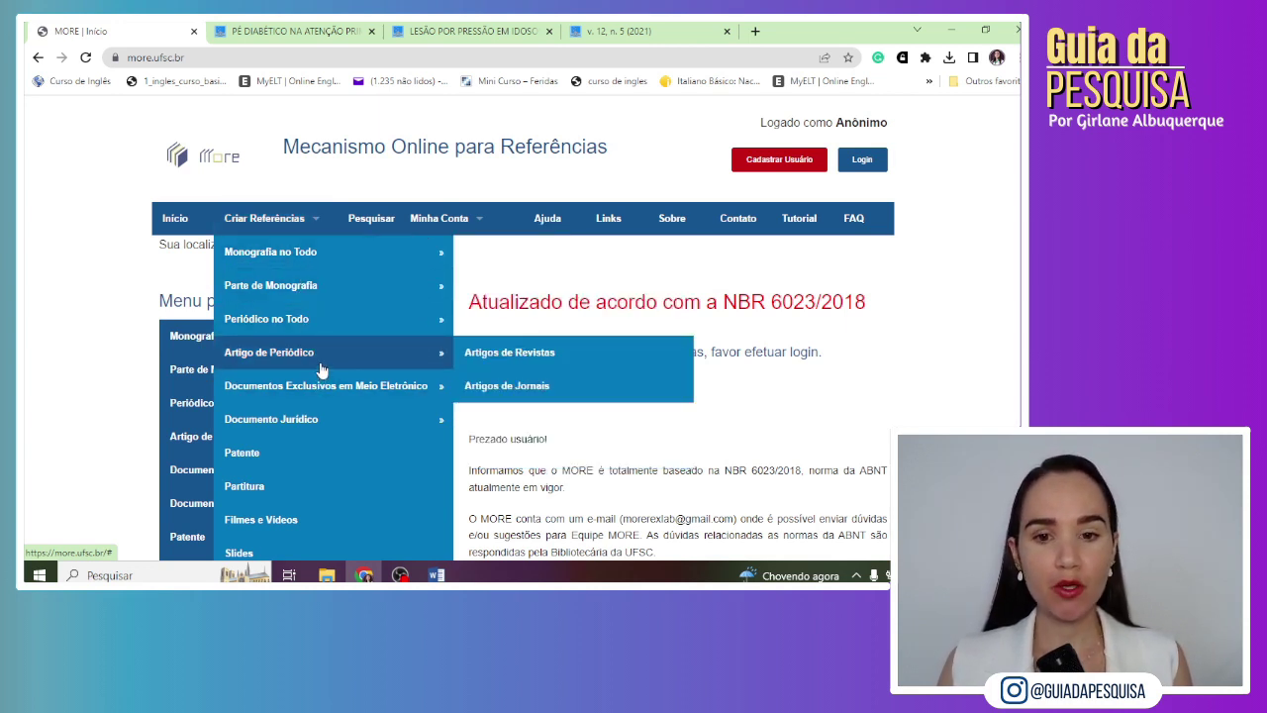
{"action": "left_click", "coordinate": [473, 360]}
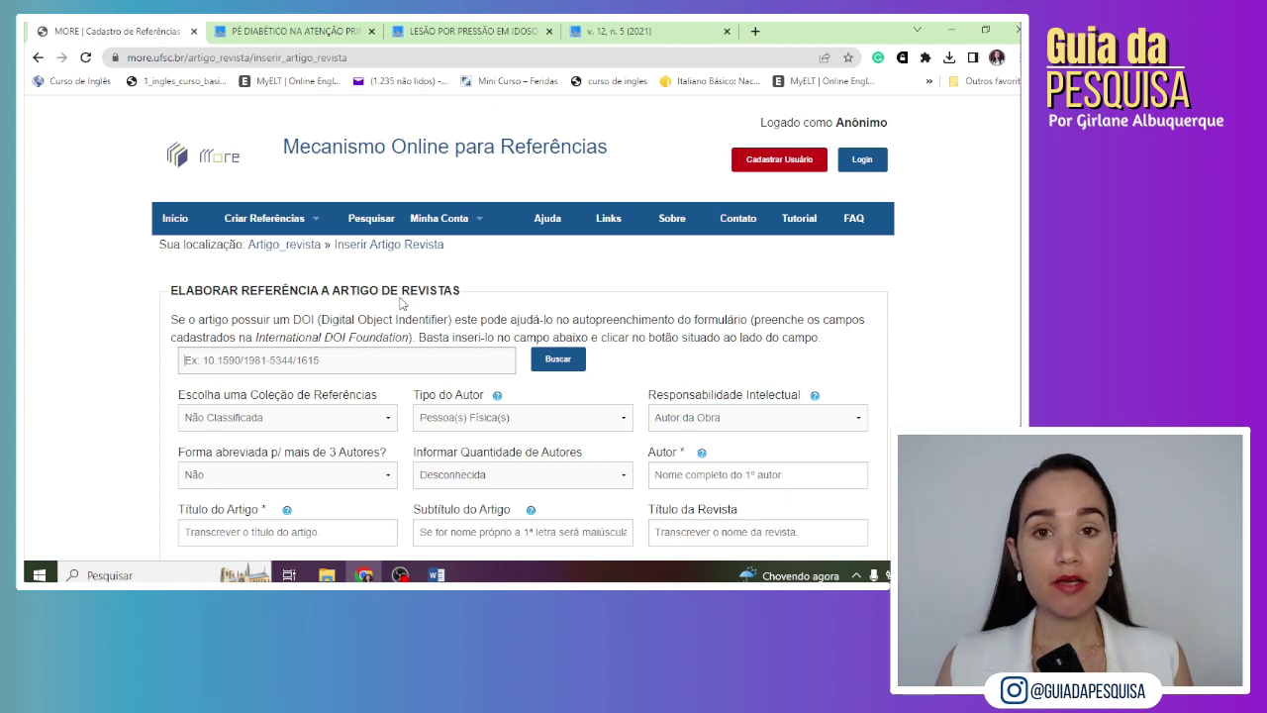
Step: Copy the DOI link of the "Pé diabético na atenção primária" article from the end of its journal page
{"action": "left_click", "coordinate": [337, 31]}
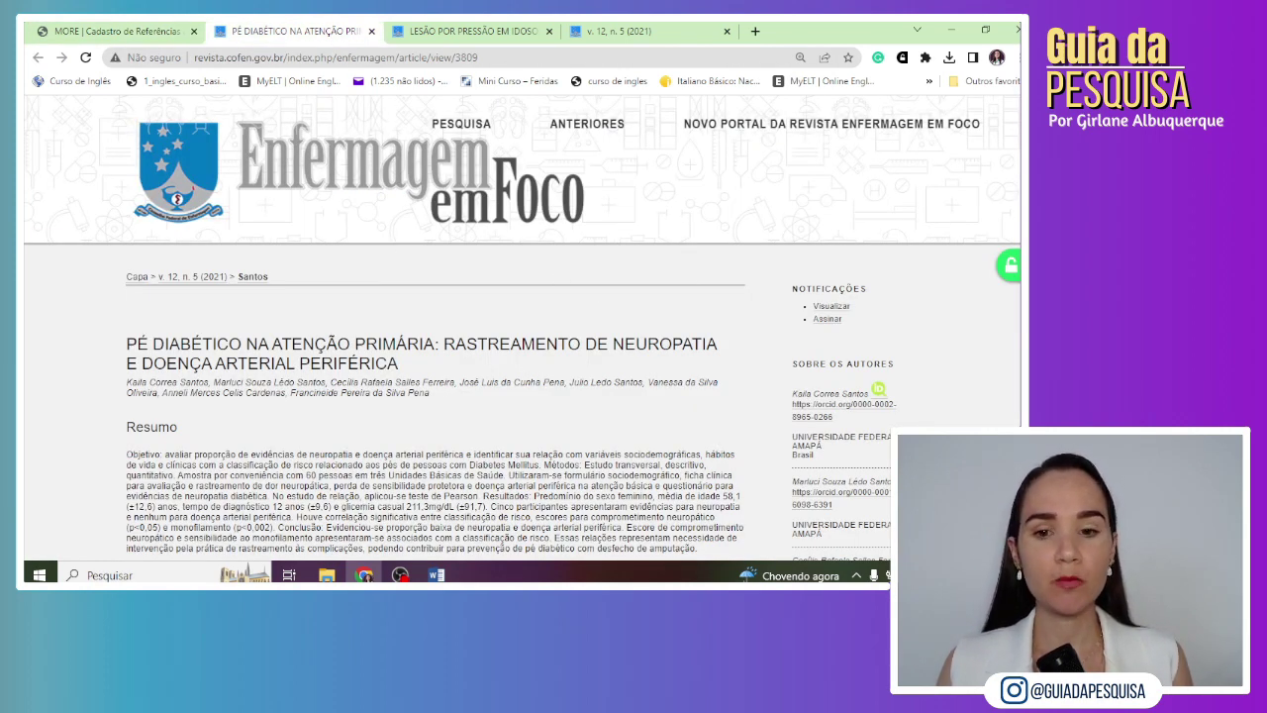
{"action": "scroll", "coordinate": [522, 329], "scroll_direction": "down", "scroll_amount": 10}
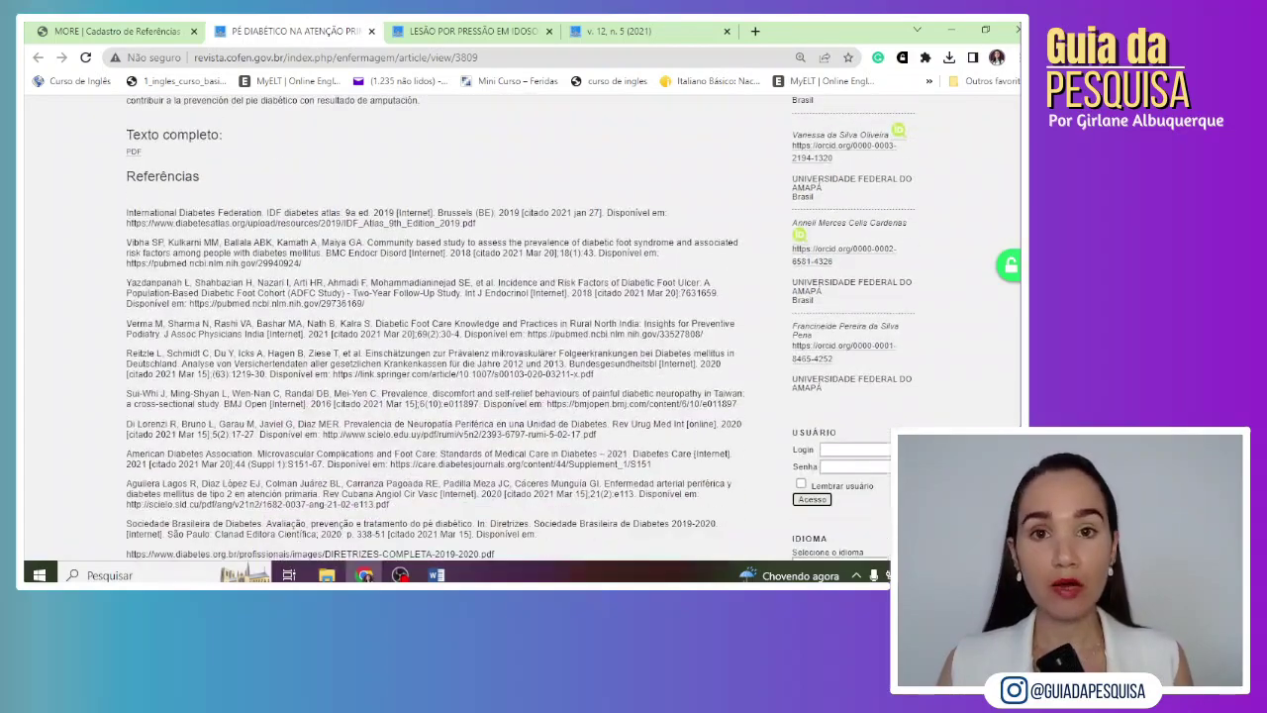
{"action": "scroll", "coordinate": [522, 329], "scroll_direction": "down", "scroll_amount": 5}
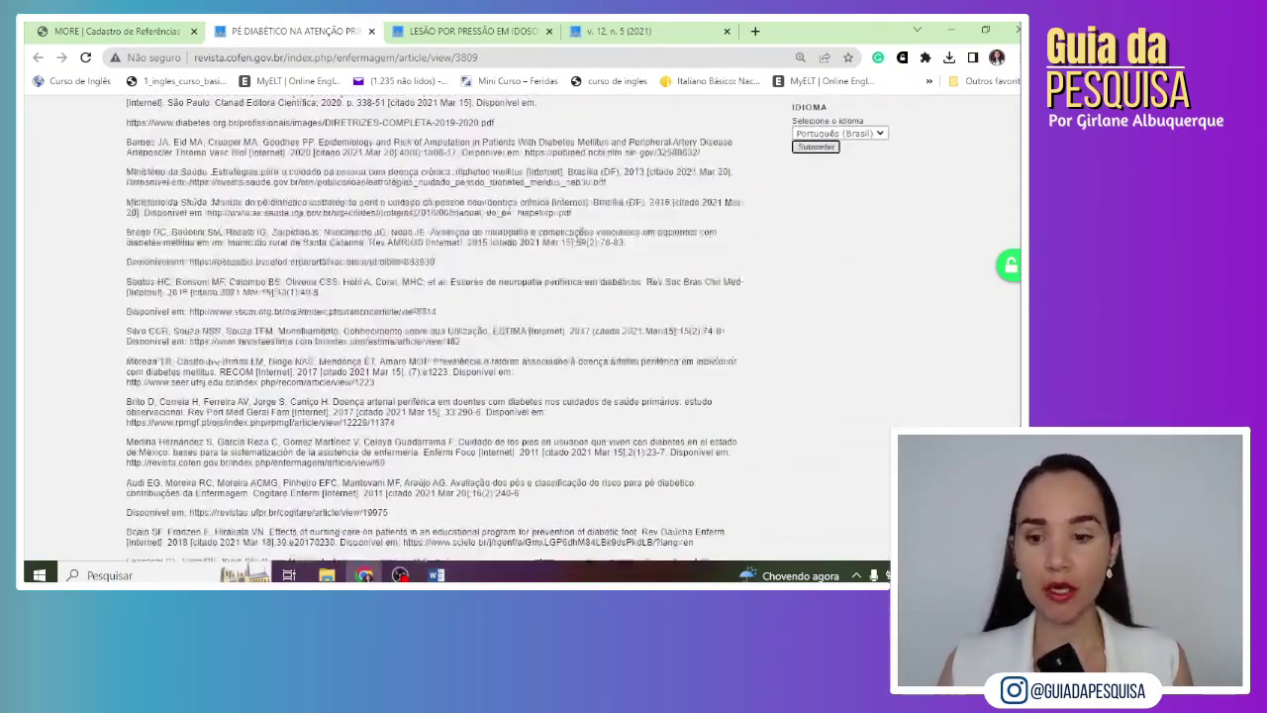
{"action": "scroll", "coordinate": [521, 330], "scroll_direction": "down", "scroll_amount": 3}
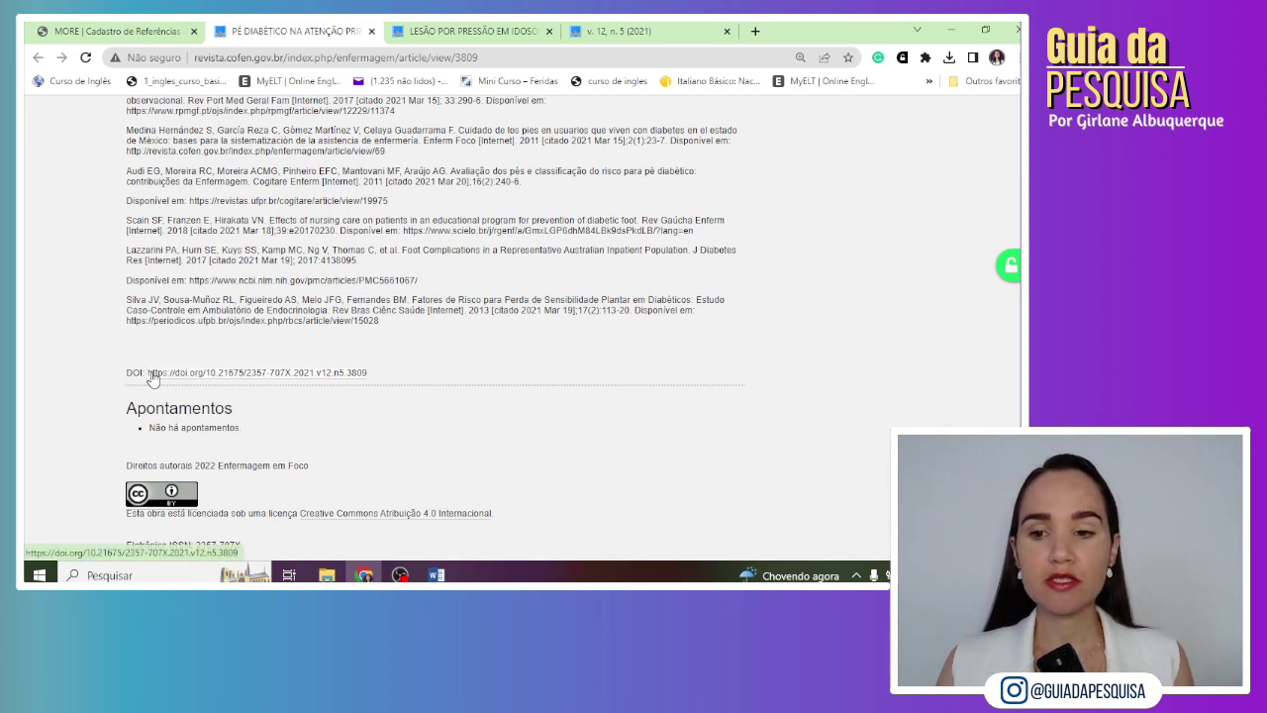
{"action": "left_click_drag", "start_coordinate": [150, 374], "coordinate": [380, 372]}
{"action": "key", "text": "ctrl+c"}
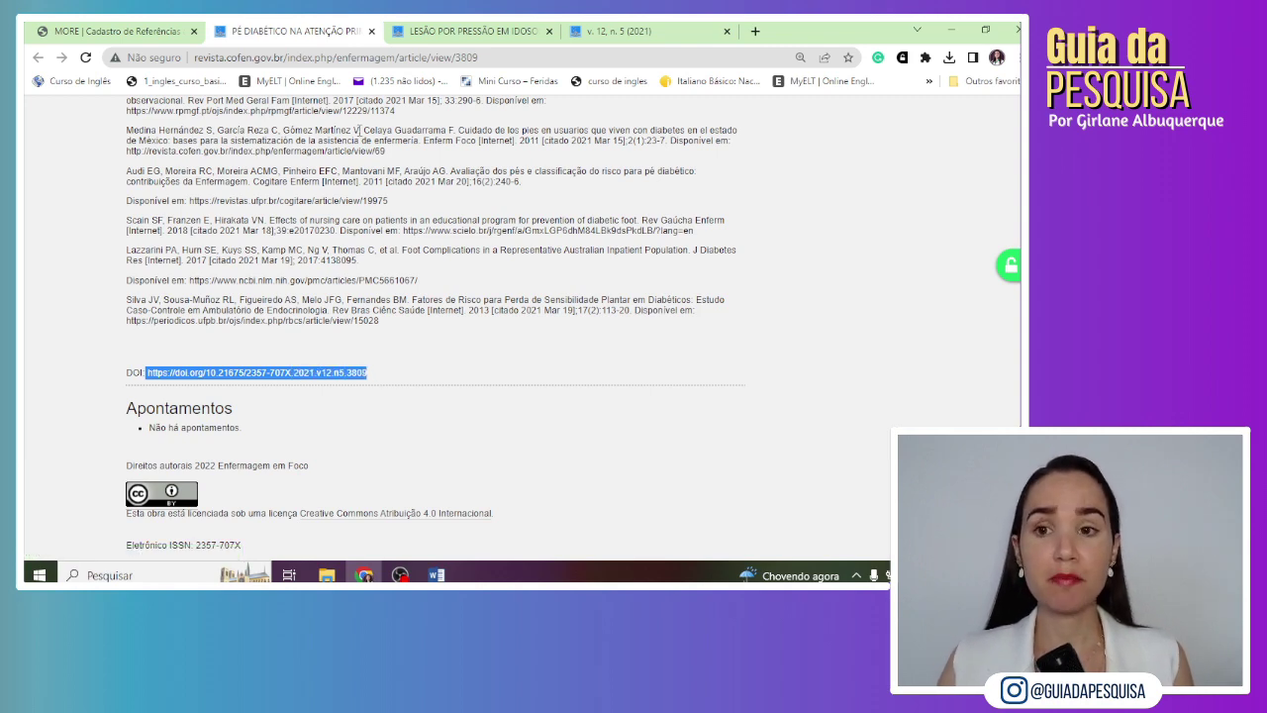
{"action": "left_click", "coordinate": [168, 31]}
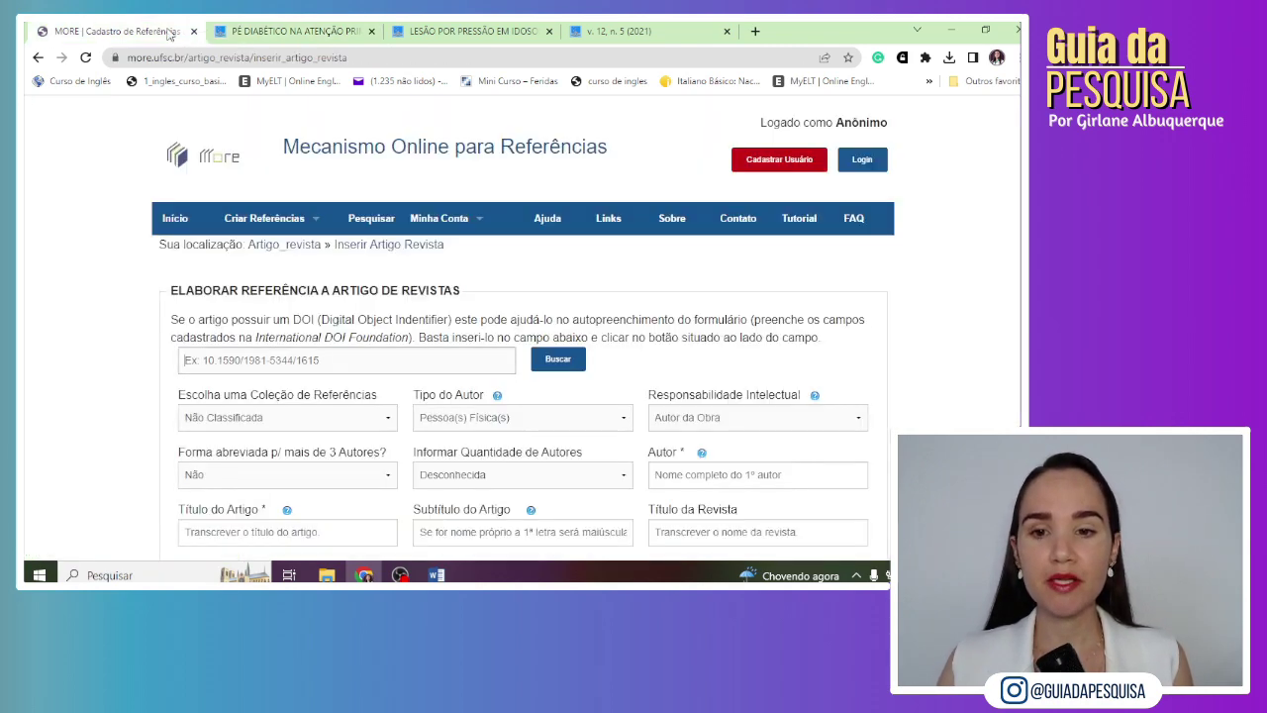
{"action": "left_click", "coordinate": [280, 359]}
{"action": "key", "text": "ctrl+v"}
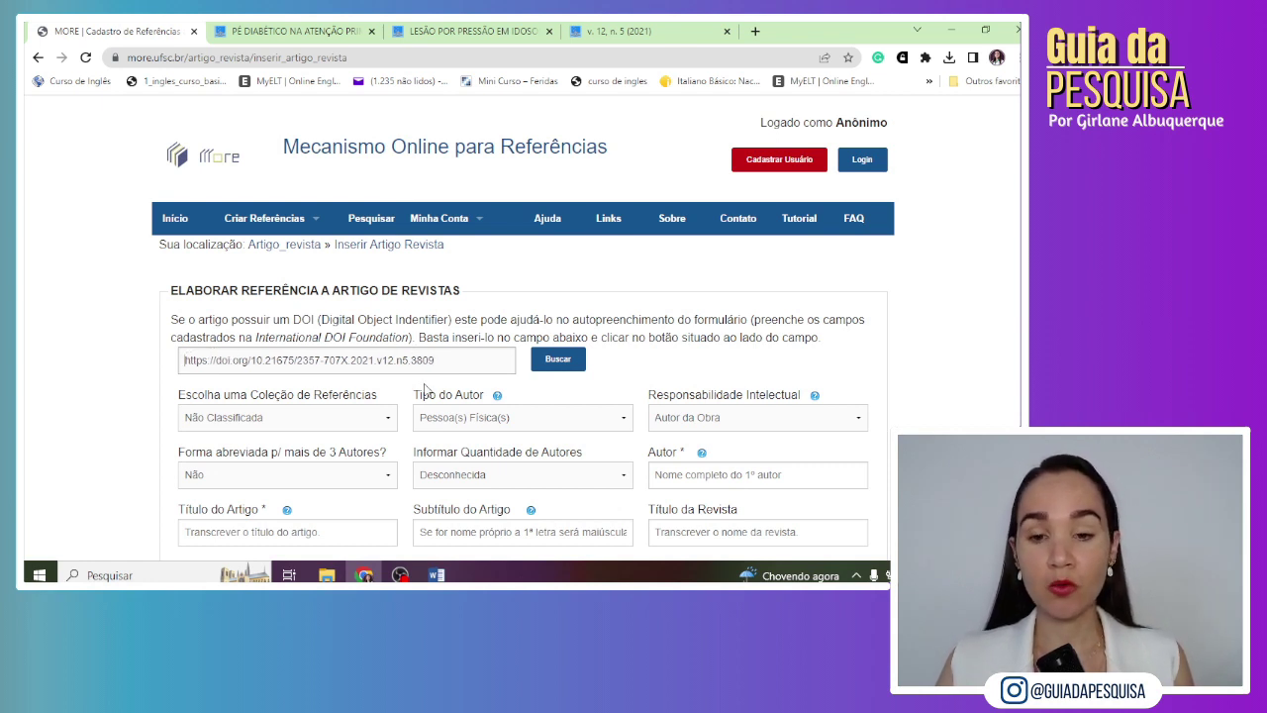
{"action": "left_click", "coordinate": [553, 362]}
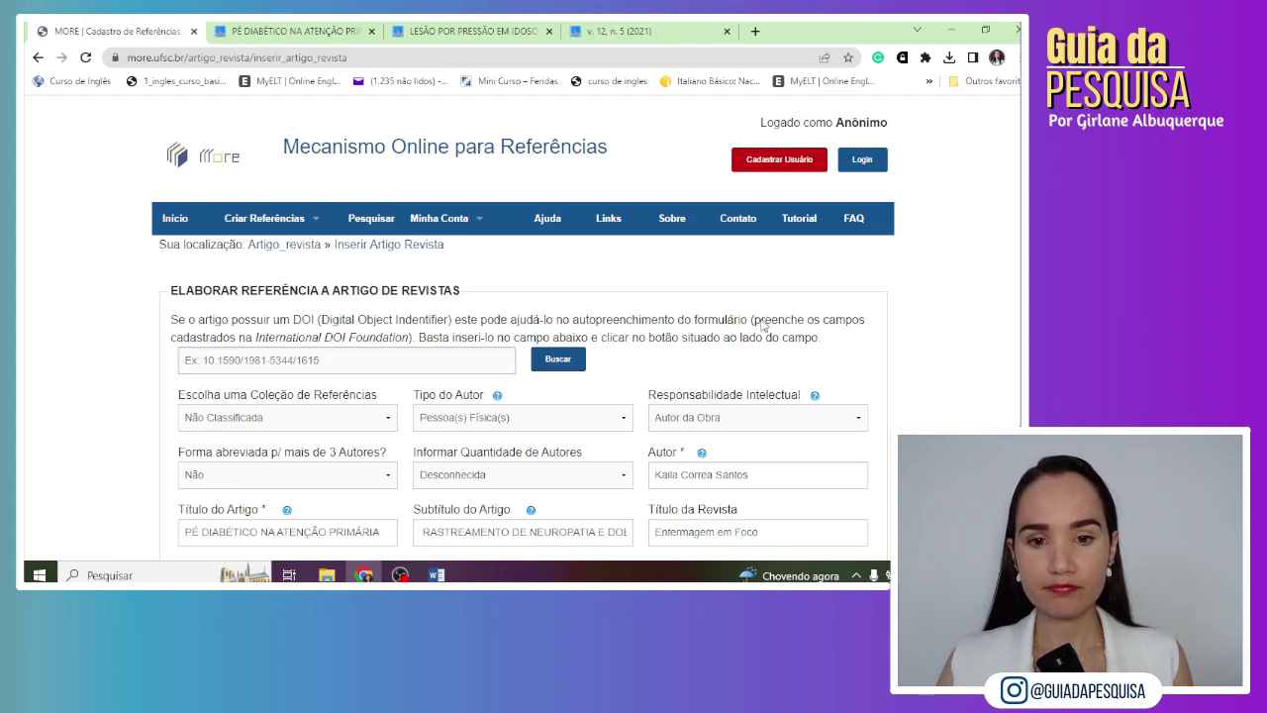
{"action": "scroll", "coordinate": [522, 323], "scroll_direction": "down", "scroll_amount": 2}
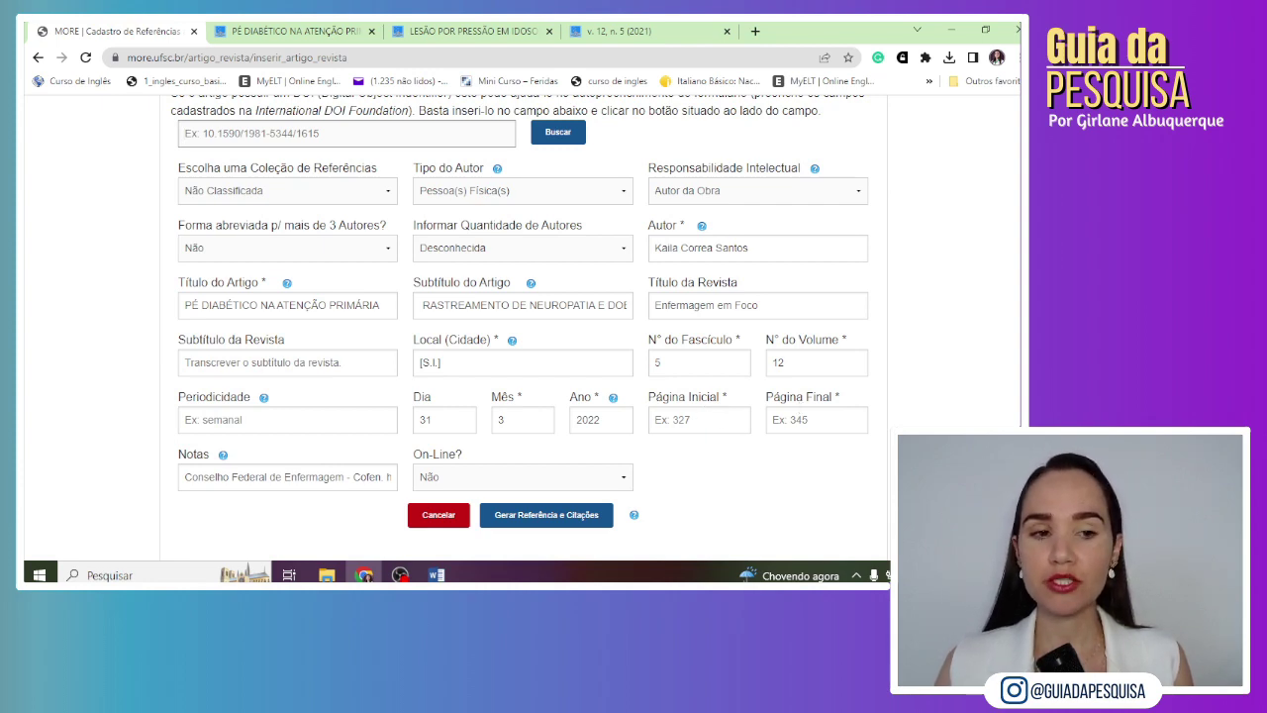
{"action": "scroll", "coordinate": [520, 317], "scroll_direction": "up", "scroll_amount": 3}
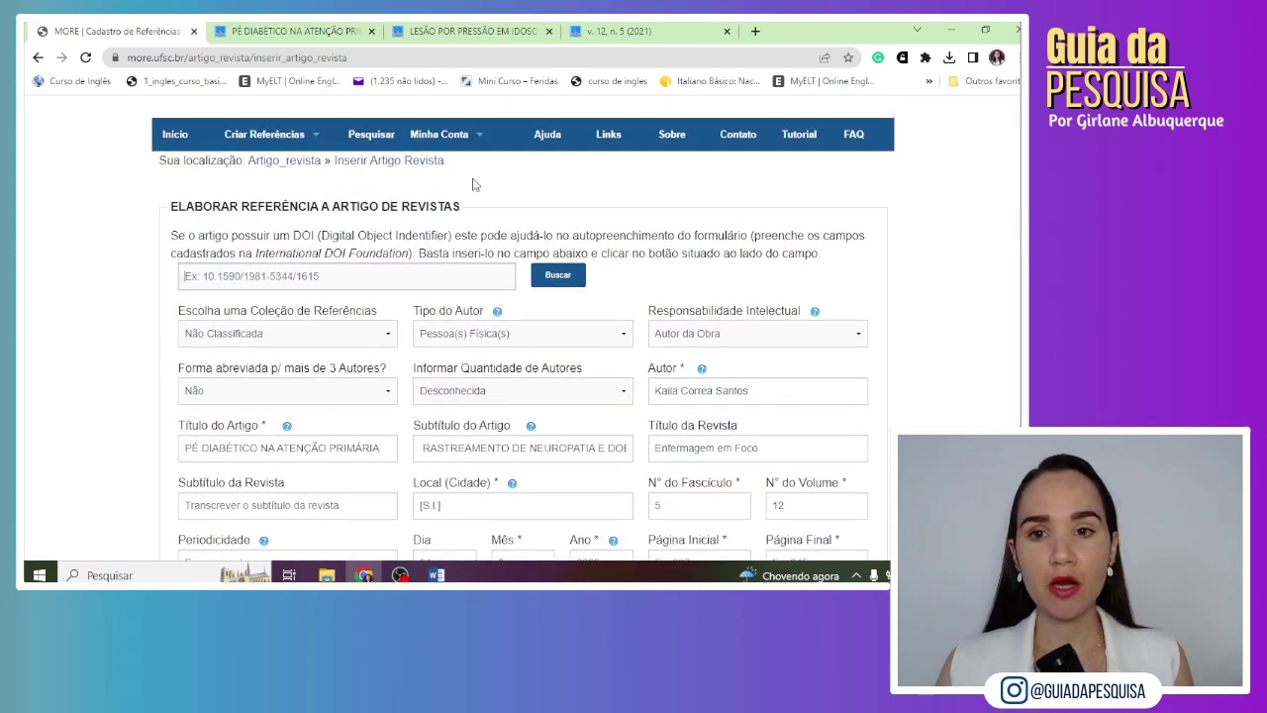
Step: Open the full-text PDF of the "Pé diabético" article and look up its first and last page numbers
{"action": "left_click", "coordinate": [297, 31]}
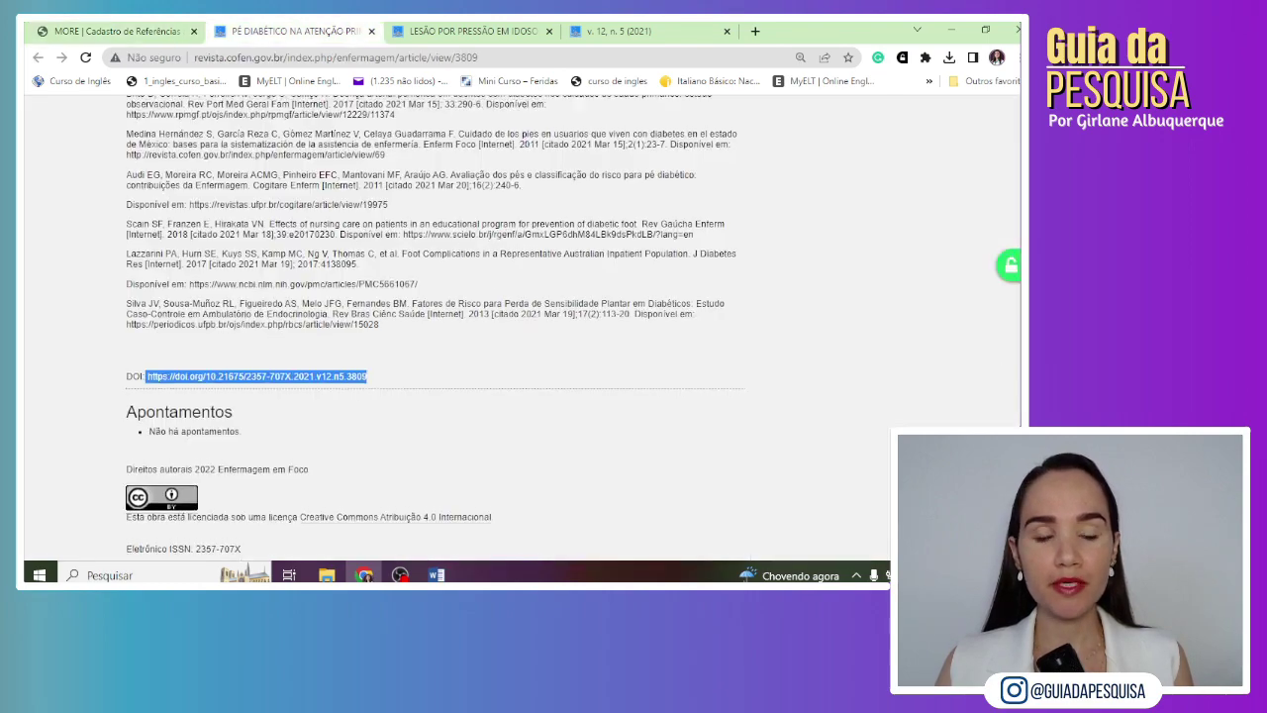
{"action": "scroll", "coordinate": [996, 366], "scroll_direction": "up", "scroll_amount": 5}
{"action": "scroll", "coordinate": [851, 292], "scroll_direction": "up", "scroll_amount": 3}
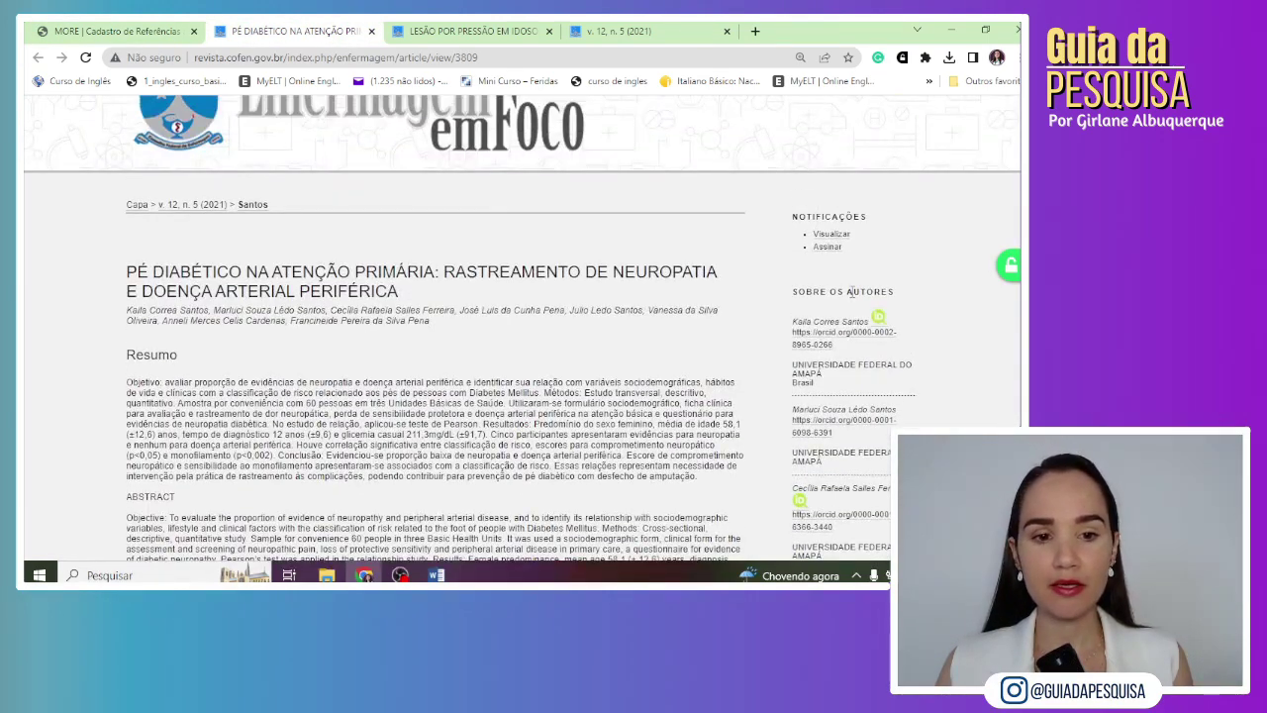
{"action": "scroll", "coordinate": [139, 458], "scroll_direction": "down", "scroll_amount": 4}
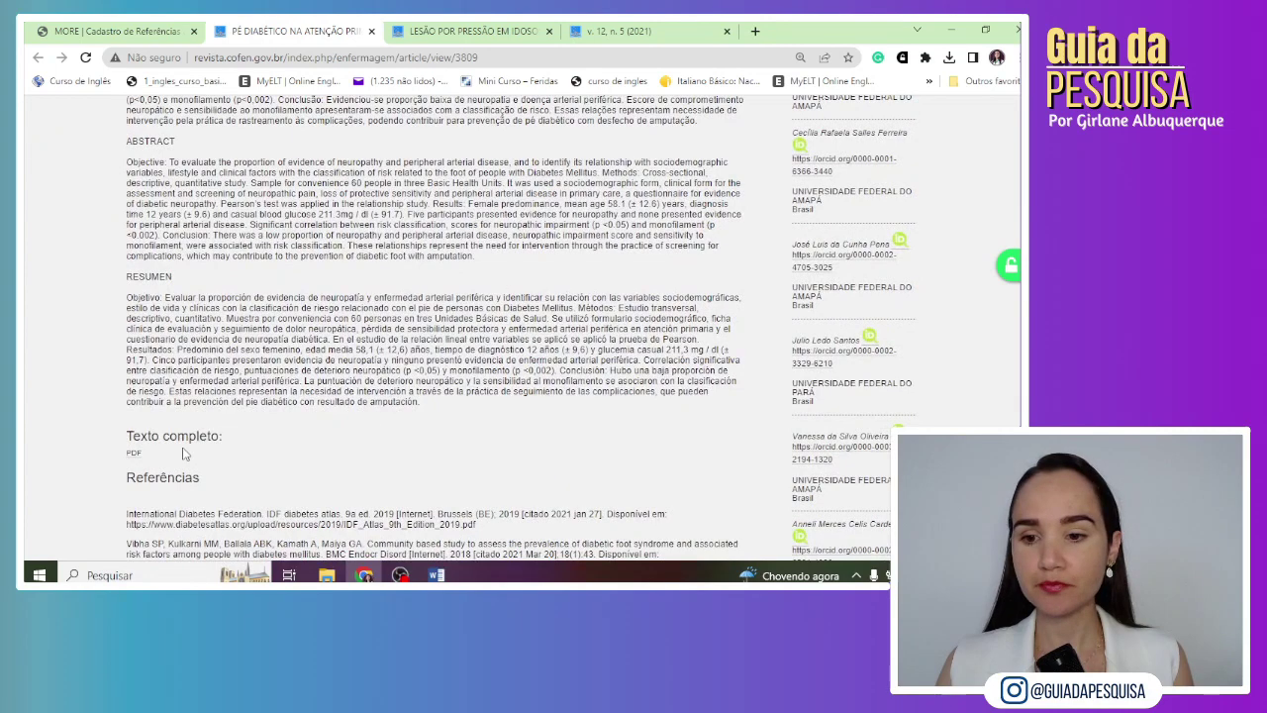
{"action": "left_click", "coordinate": [134, 453]}
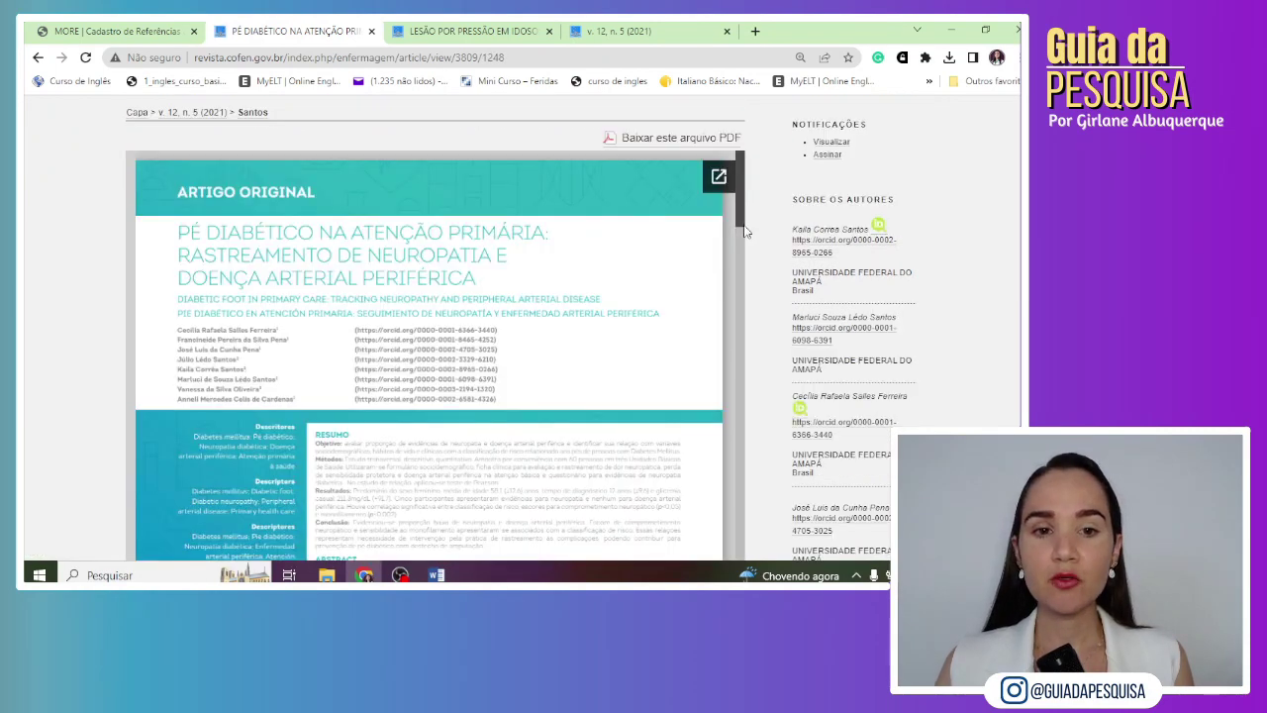
{"action": "scroll", "coordinate": [746, 231], "scroll_direction": "down", "scroll_amount": 10}
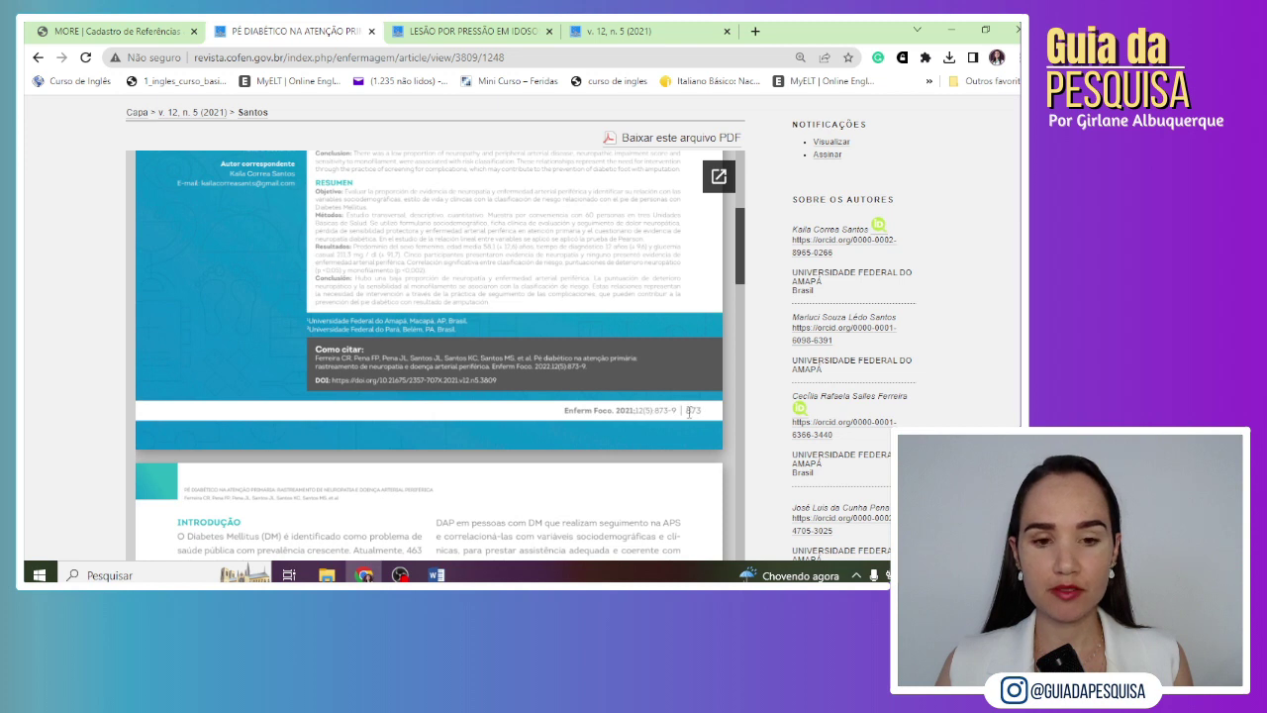
{"action": "double_click", "coordinate": [689, 411]}
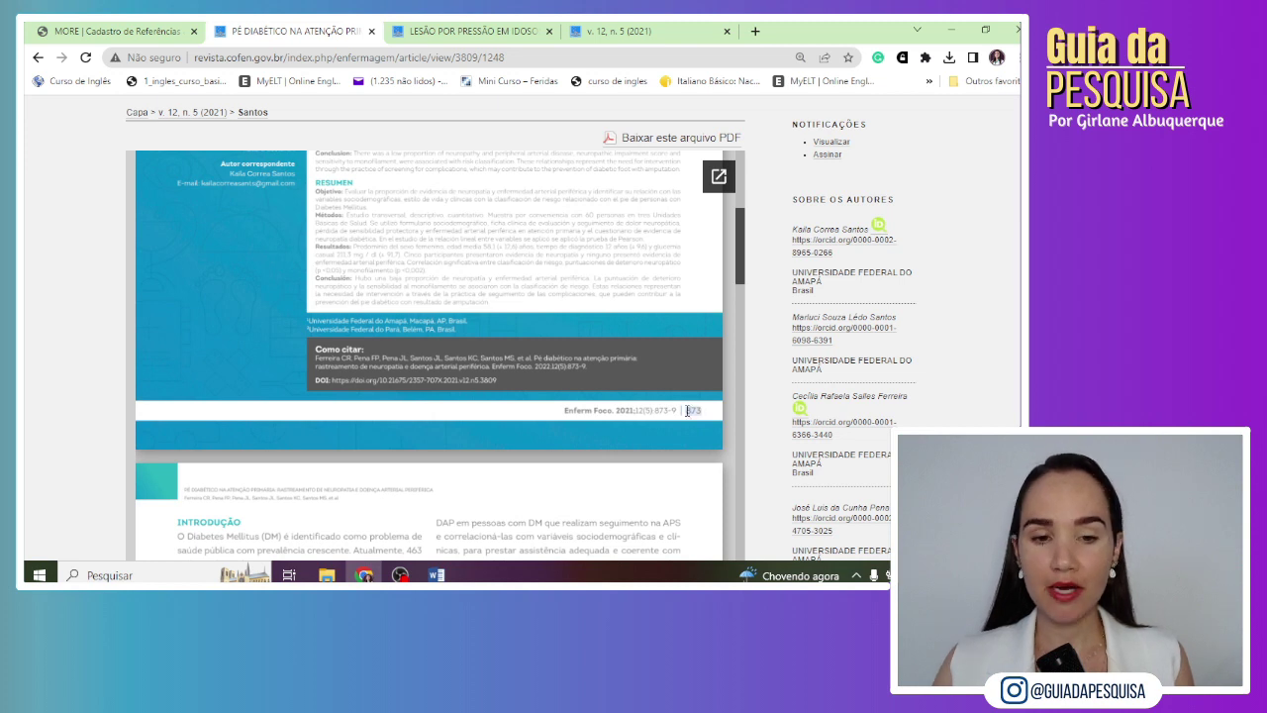
{"action": "scroll", "coordinate": [700, 428], "scroll_direction": "down", "scroll_amount": 1}
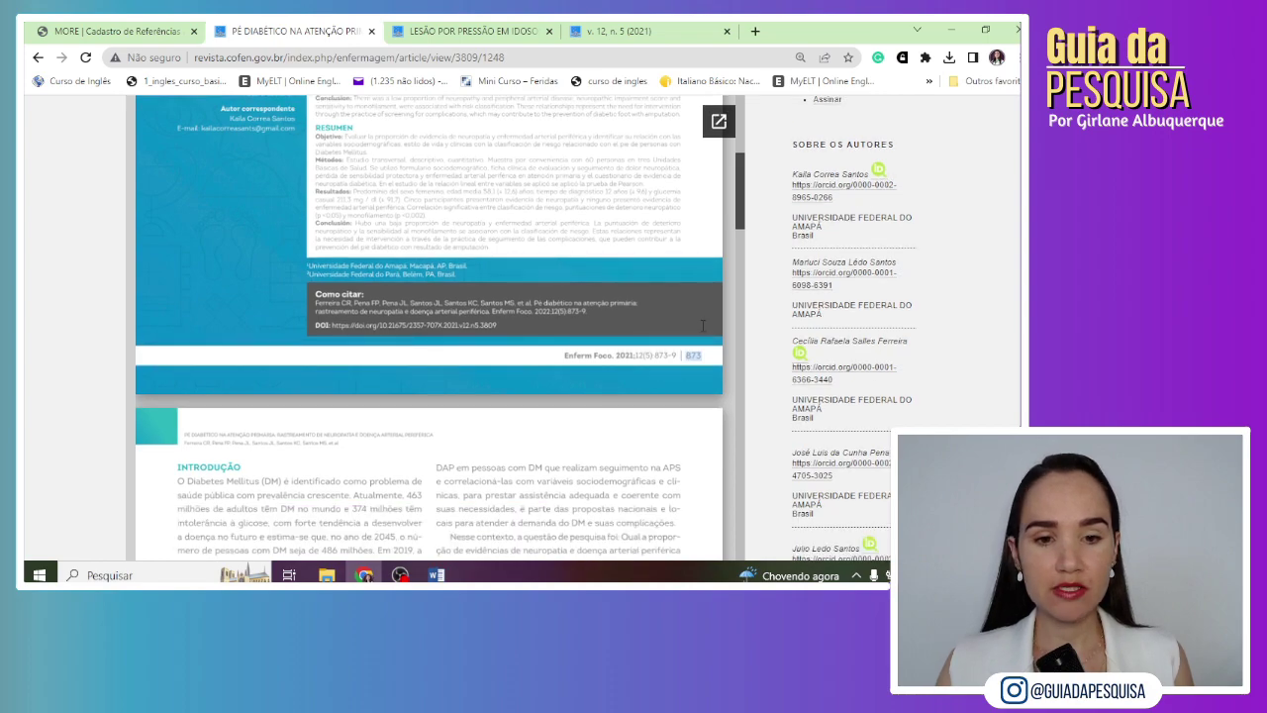
{"action": "left_click_drag", "start_coordinate": [741, 208], "coordinate": [741, 520]}
{"action": "scroll", "coordinate": [777, 294], "scroll_direction": "down", "scroll_amount": 3}
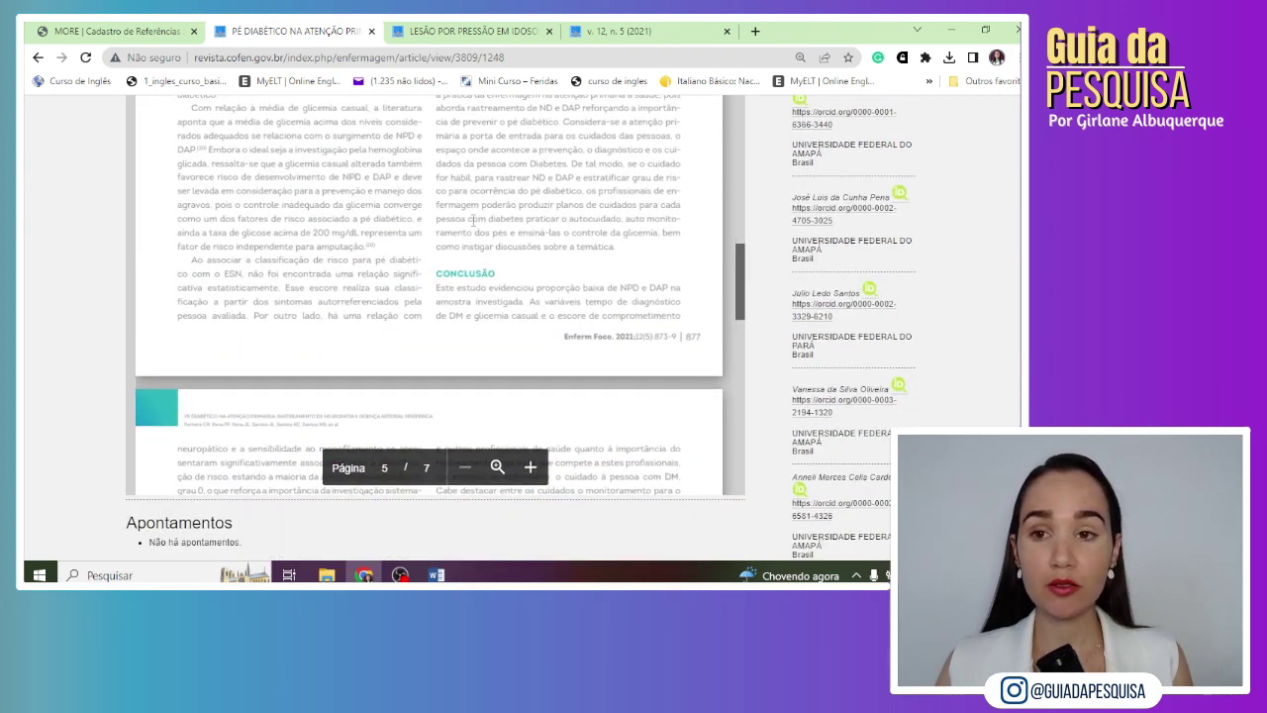
{"action": "left_click_drag", "start_coordinate": [746, 264], "coordinate": [742, 479]}
Step: In the MORE reference form, set the article's initial page to 873 and final page to 879
{"action": "left_click", "coordinate": [134, 30]}
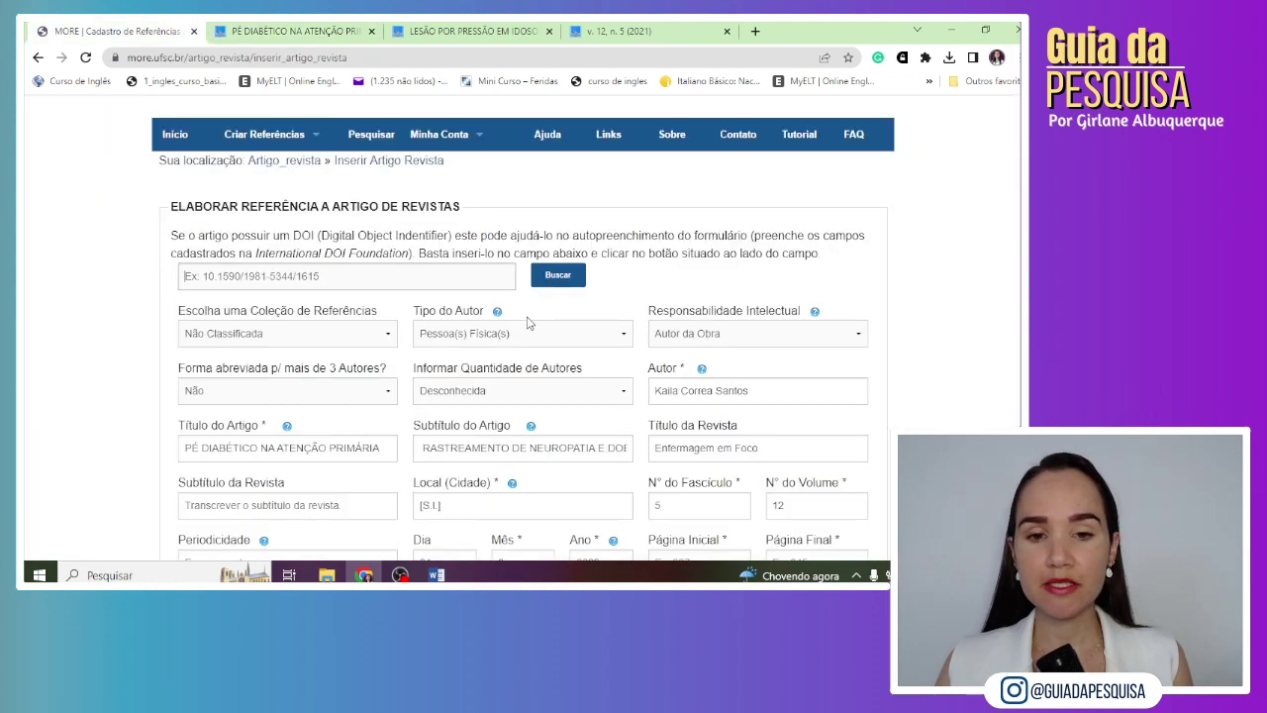
{"action": "scroll", "coordinate": [804, 509], "scroll_direction": "down", "scroll_amount": 2}
{"action": "left_click", "coordinate": [699, 406]}
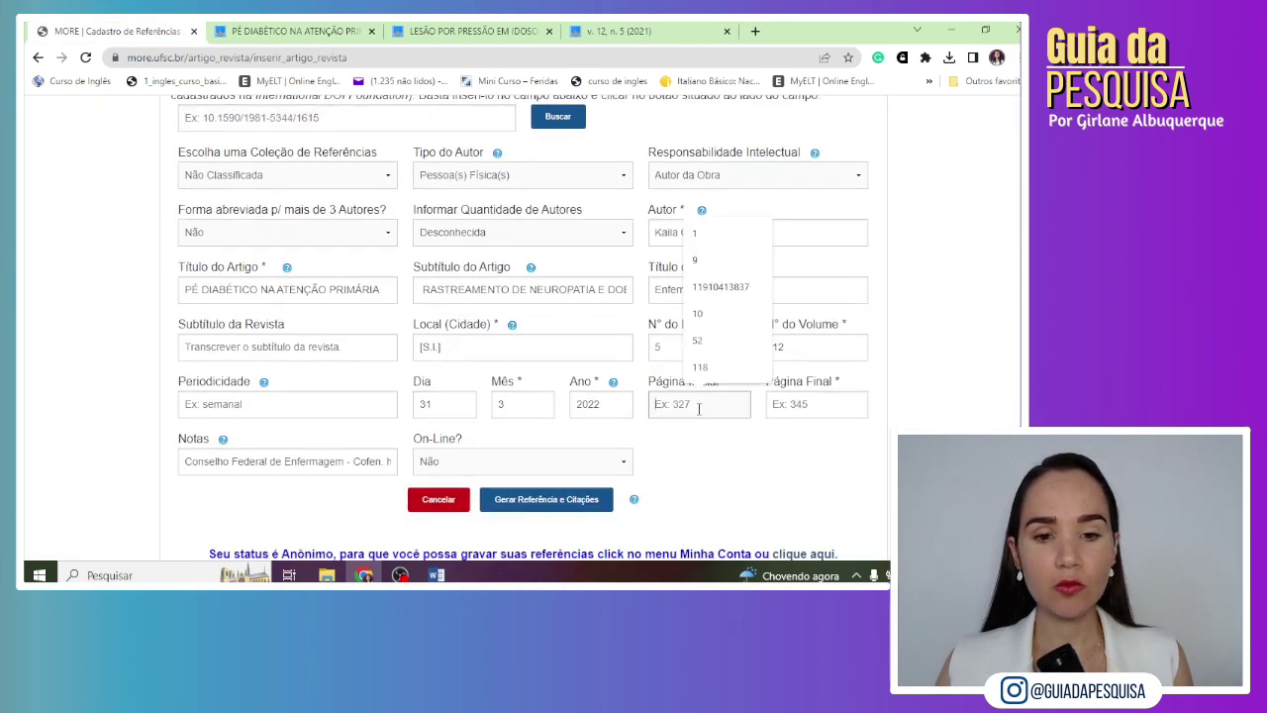
{"action": "type", "text": "873"}
{"action": "left_click", "coordinate": [818, 403]}
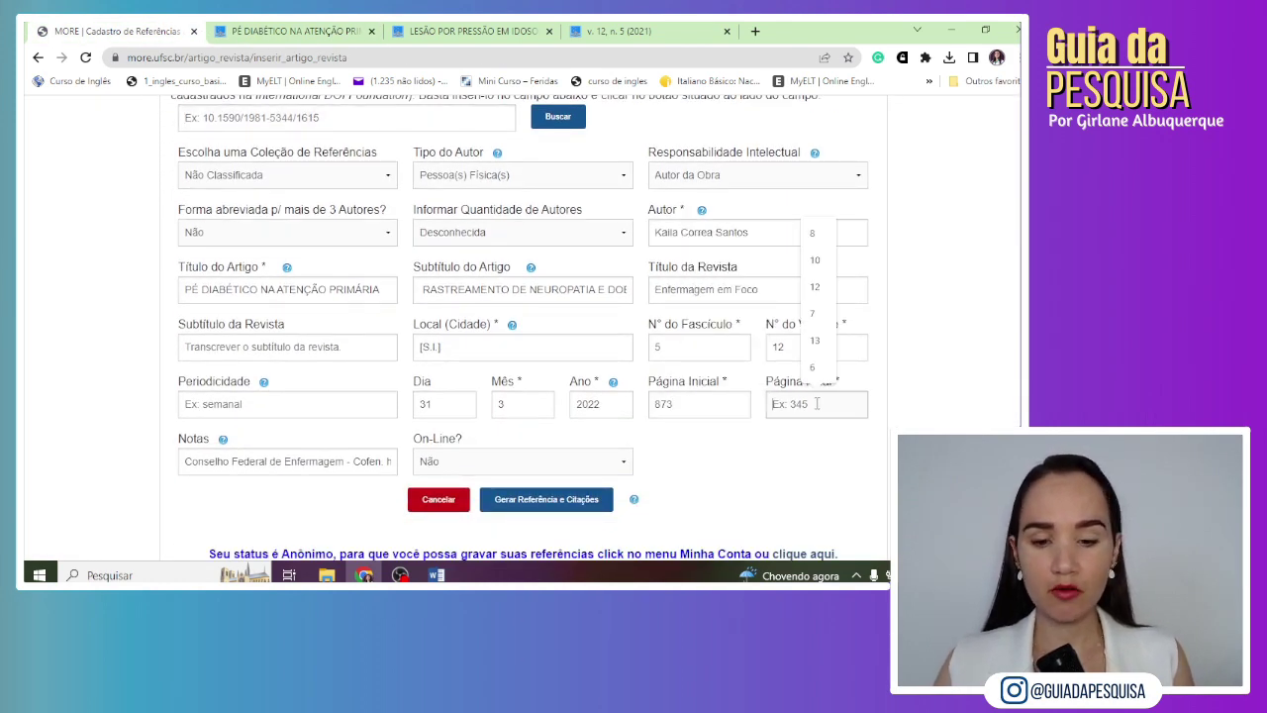
{"action": "type", "text": "879"}
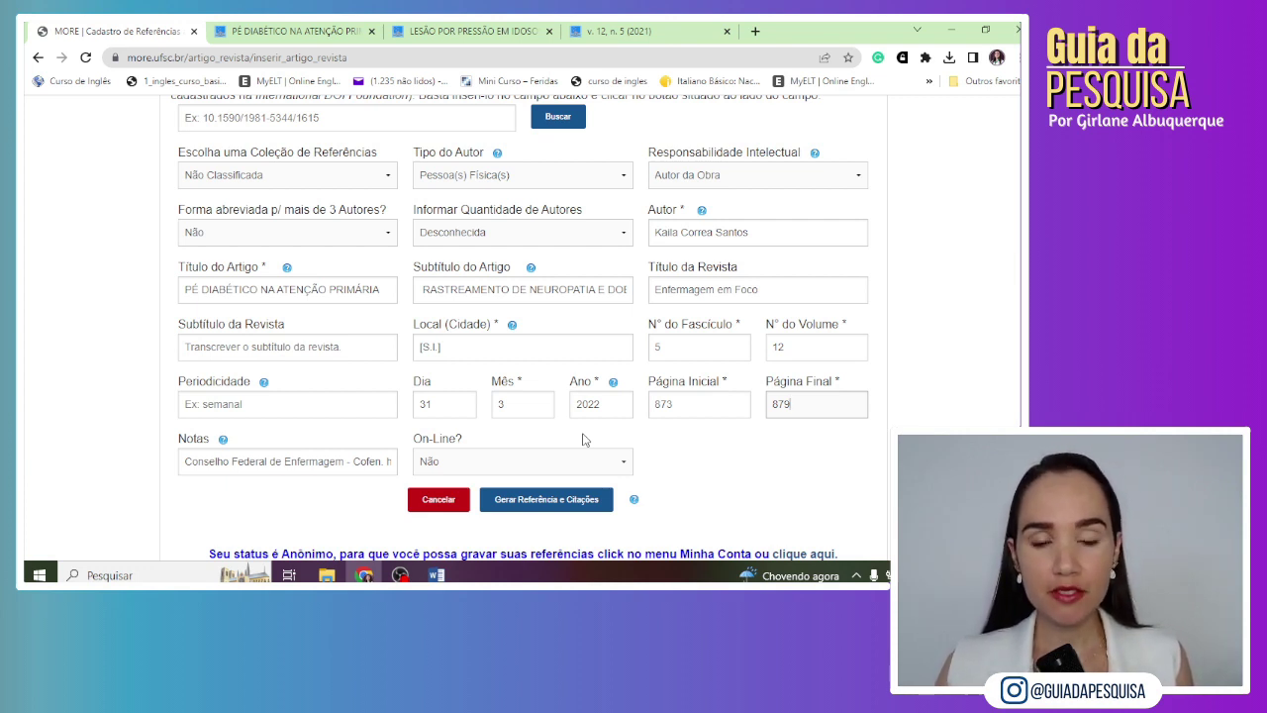
Step: Set the On-Line option of the article reference to Sim
{"action": "left_click", "coordinate": [487, 463]}
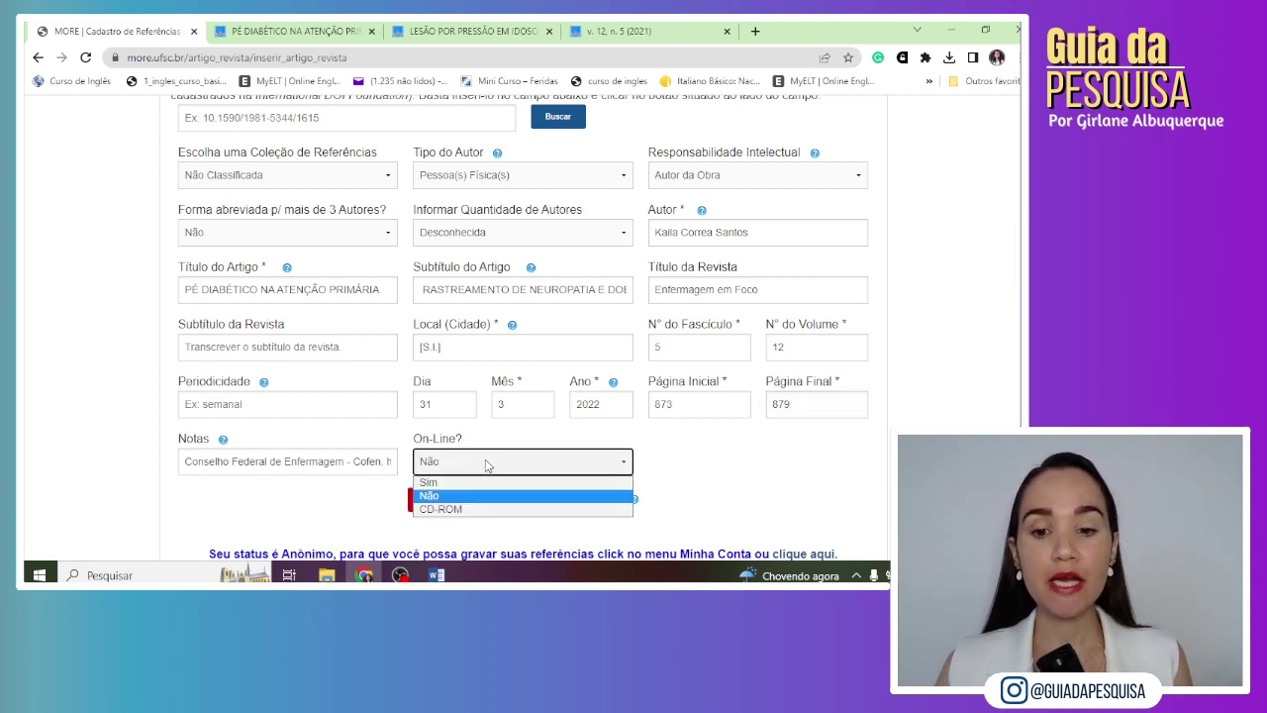
{"action": "left_click", "coordinate": [475, 484]}
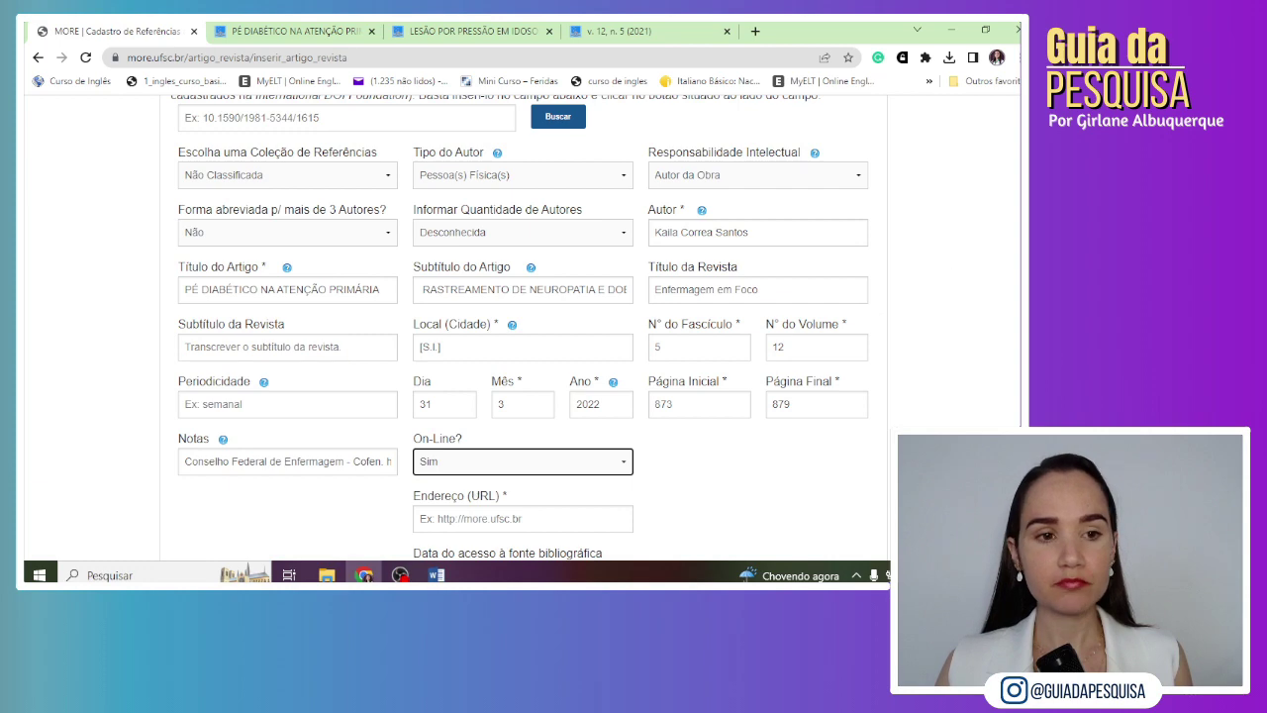
{"action": "scroll", "coordinate": [474, 491], "scroll_direction": "down", "scroll_amount": 3}
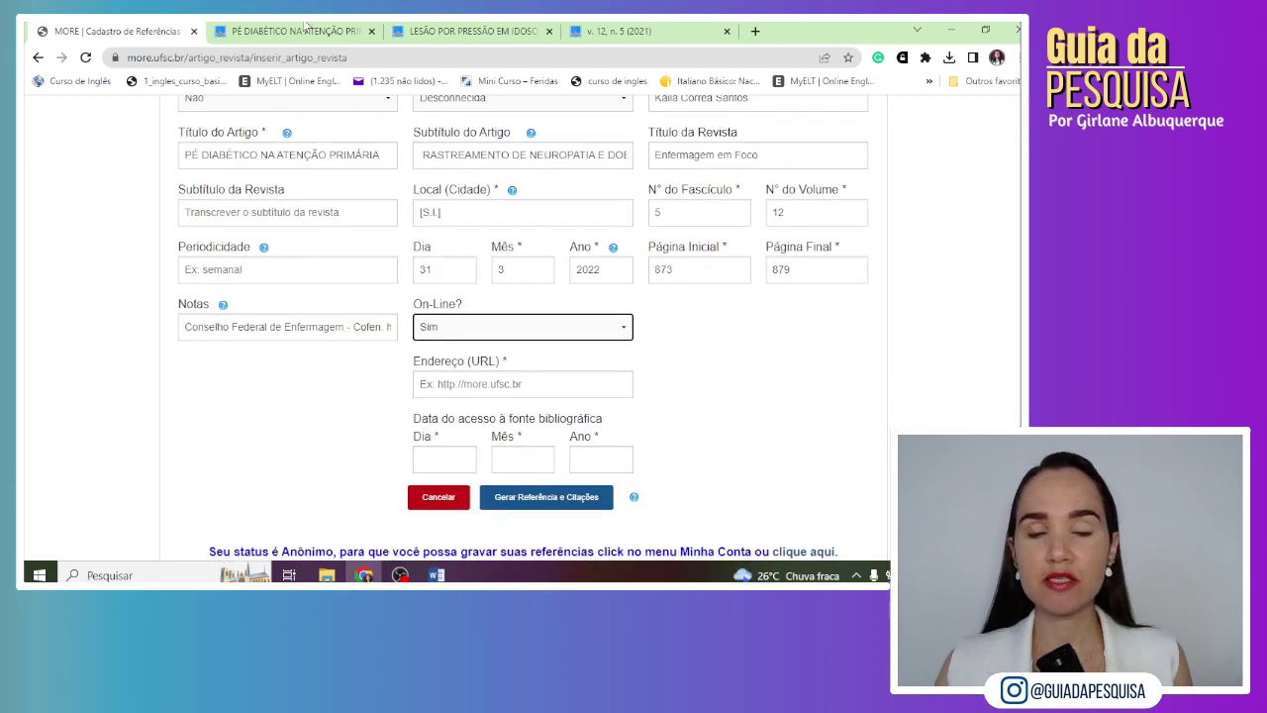
Step: Copy the web address of the article's PDF page into the reference's Endereço (URL) field
{"action": "left_click", "coordinate": [310, 28]}
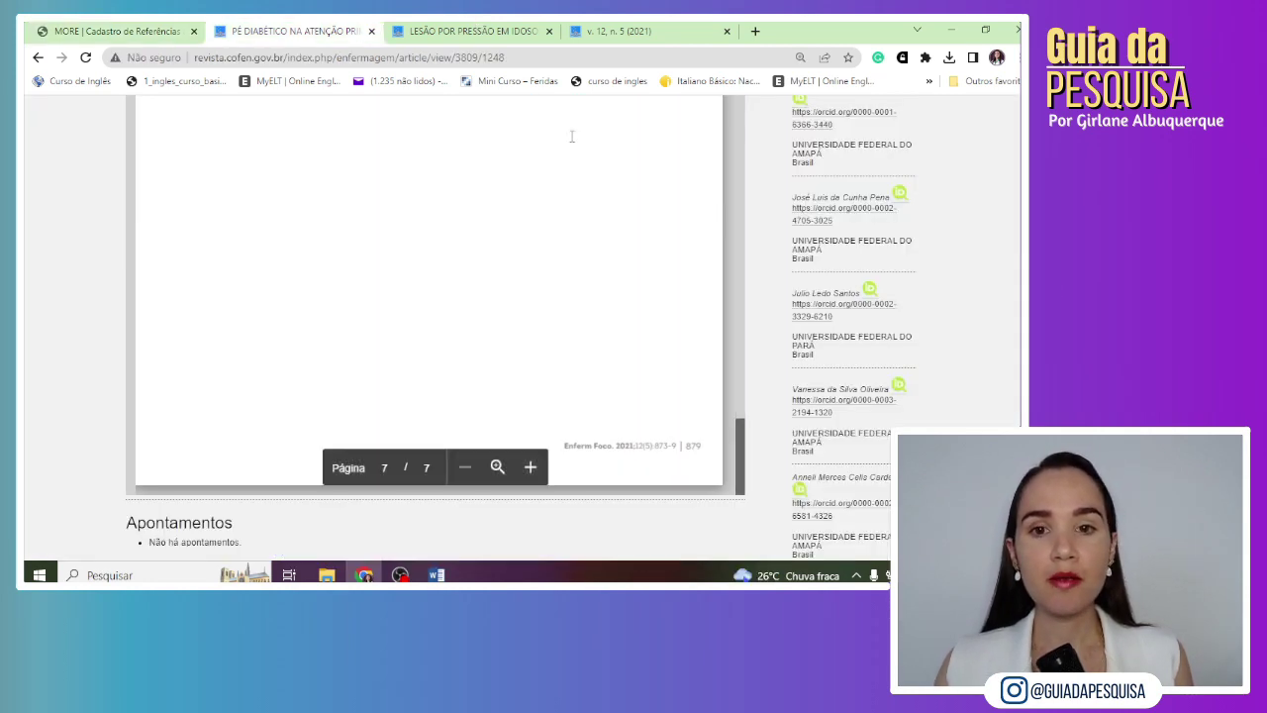
{"action": "left_click", "coordinate": [498, 59]}
{"action": "key", "text": "ctrl+c"}
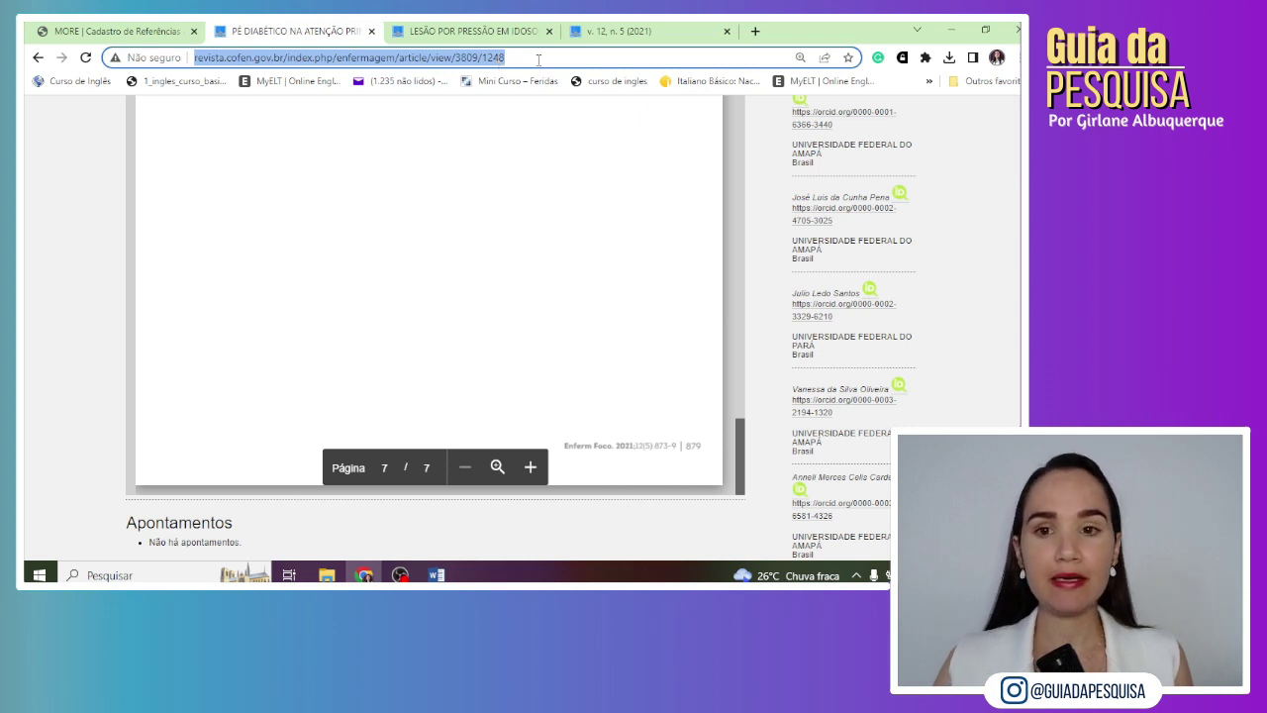
{"action": "left_click", "coordinate": [94, 27]}
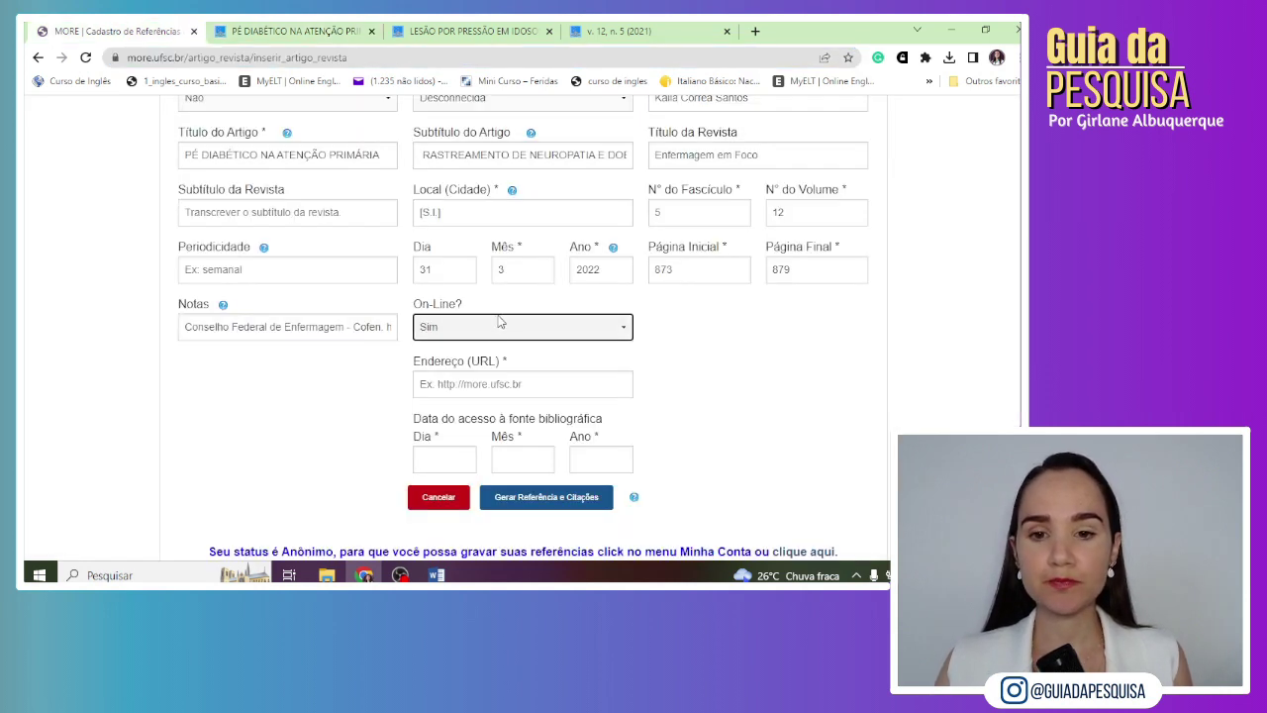
{"action": "left_click", "coordinate": [496, 383]}
{"action": "key", "text": "ctrl+v"}
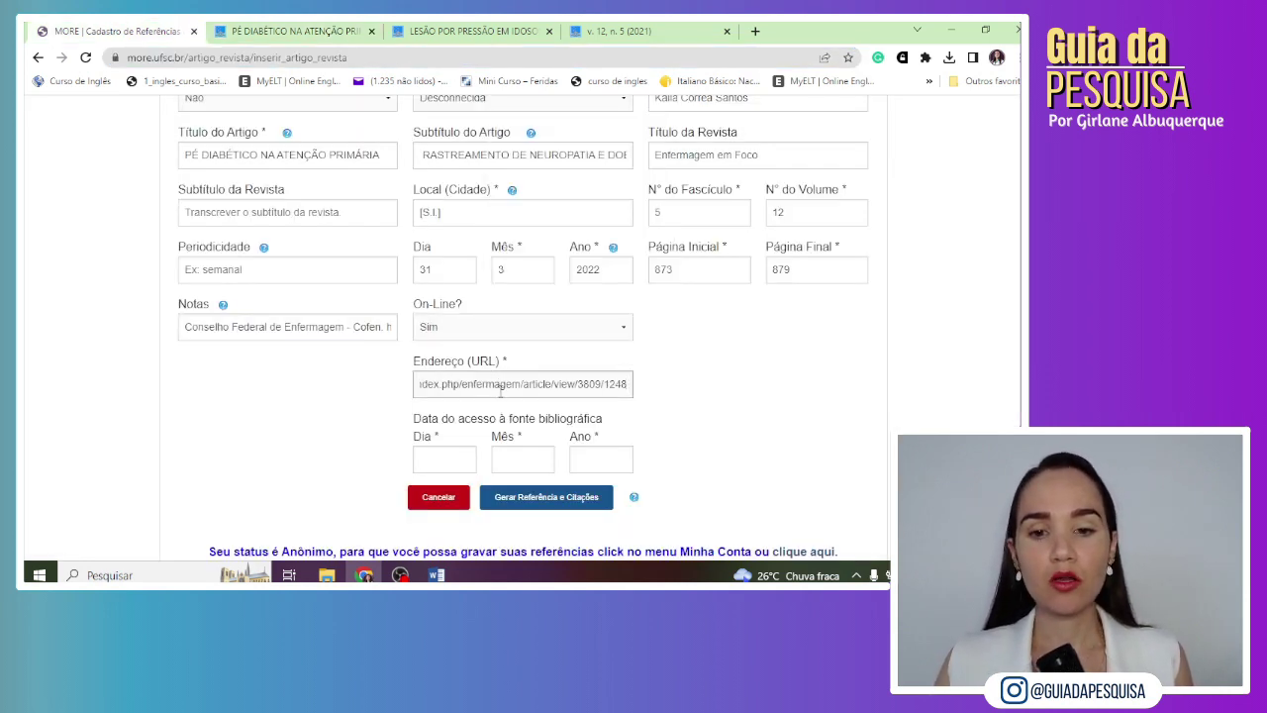
Step: Set the bibliographic source's access date to day 26, month 02, year 2023 in the article reference form
{"action": "left_click", "coordinate": [430, 457]}
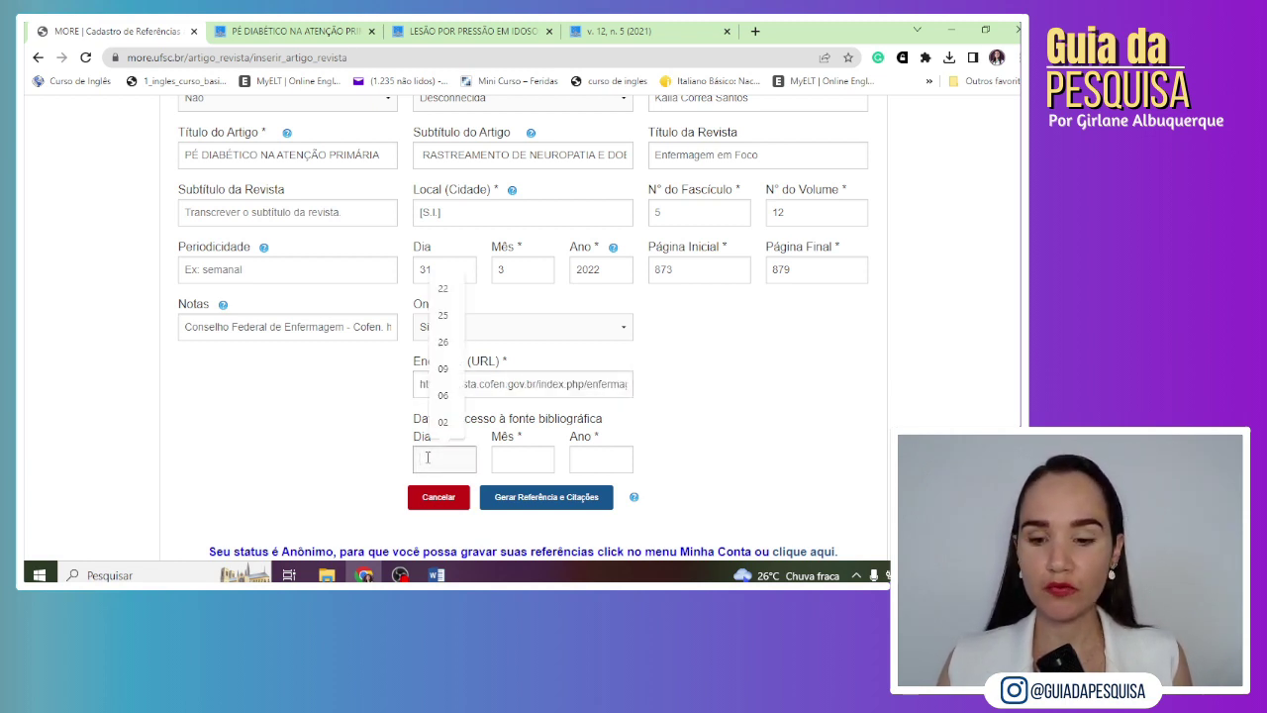
{"action": "type", "text": "26"}
{"action": "left_click", "coordinate": [506, 457]}
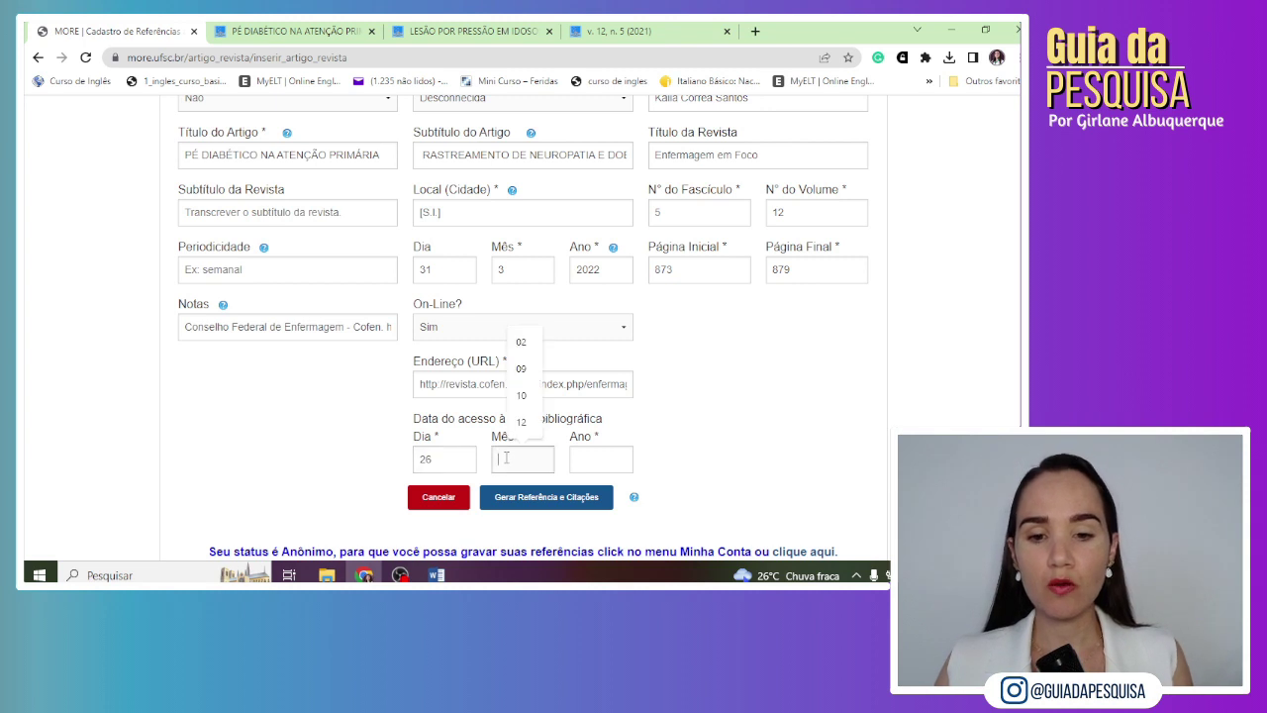
{"action": "type", "text": "02"}
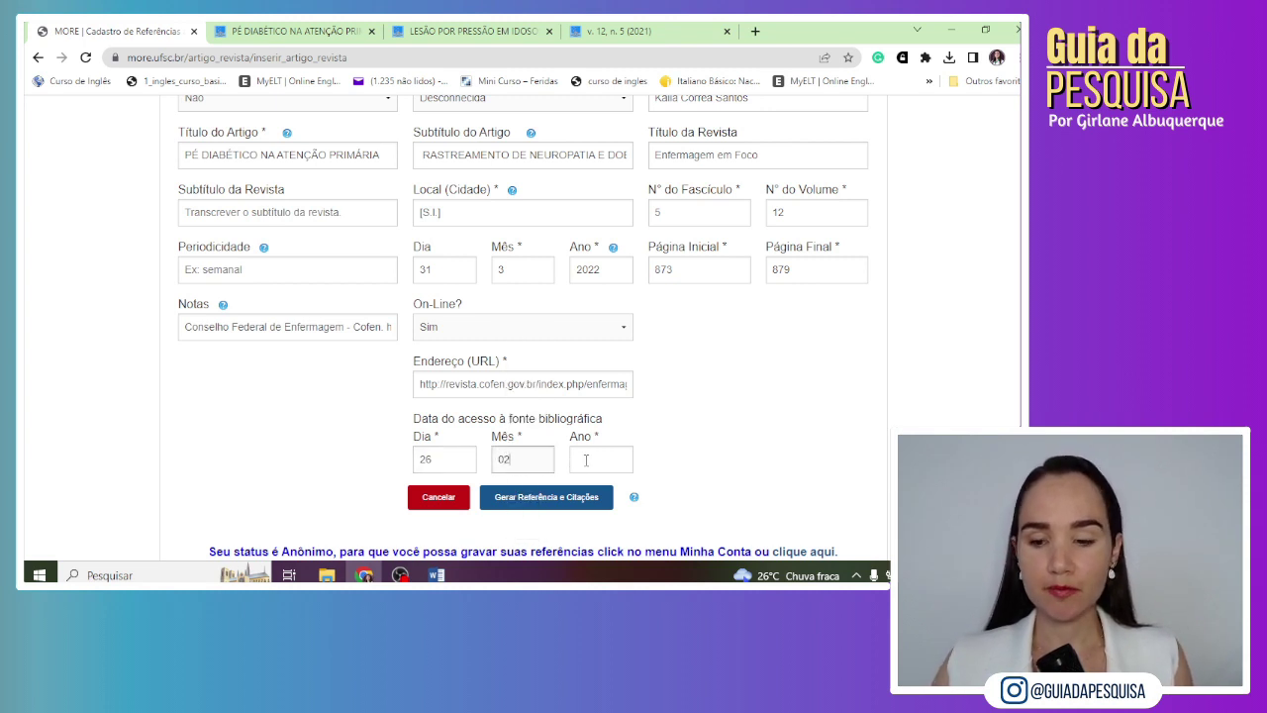
{"action": "left_click", "coordinate": [587, 460]}
{"action": "type", "text": "2023"}
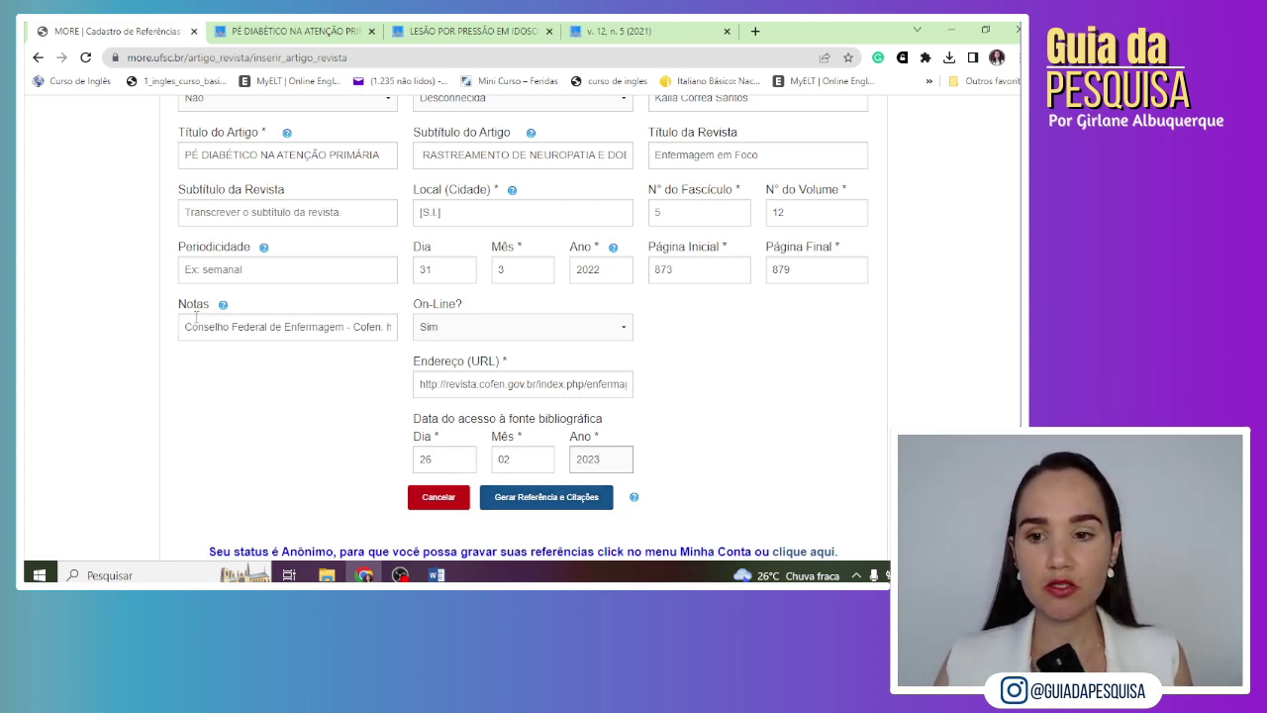
Step: Clear the Notas field of the article form and generate the reference and citations
{"action": "left_click_drag", "start_coordinate": [178, 304], "coordinate": [438, 345]}
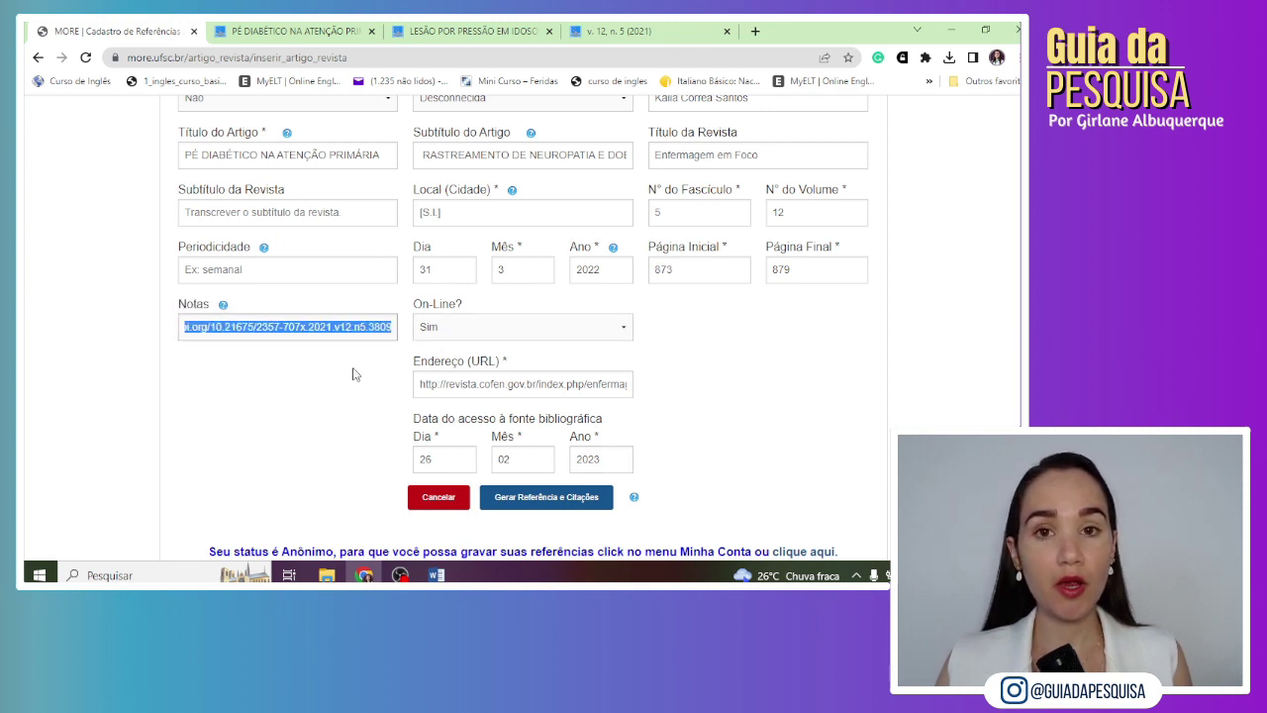
{"action": "key", "text": "BackSpace"}
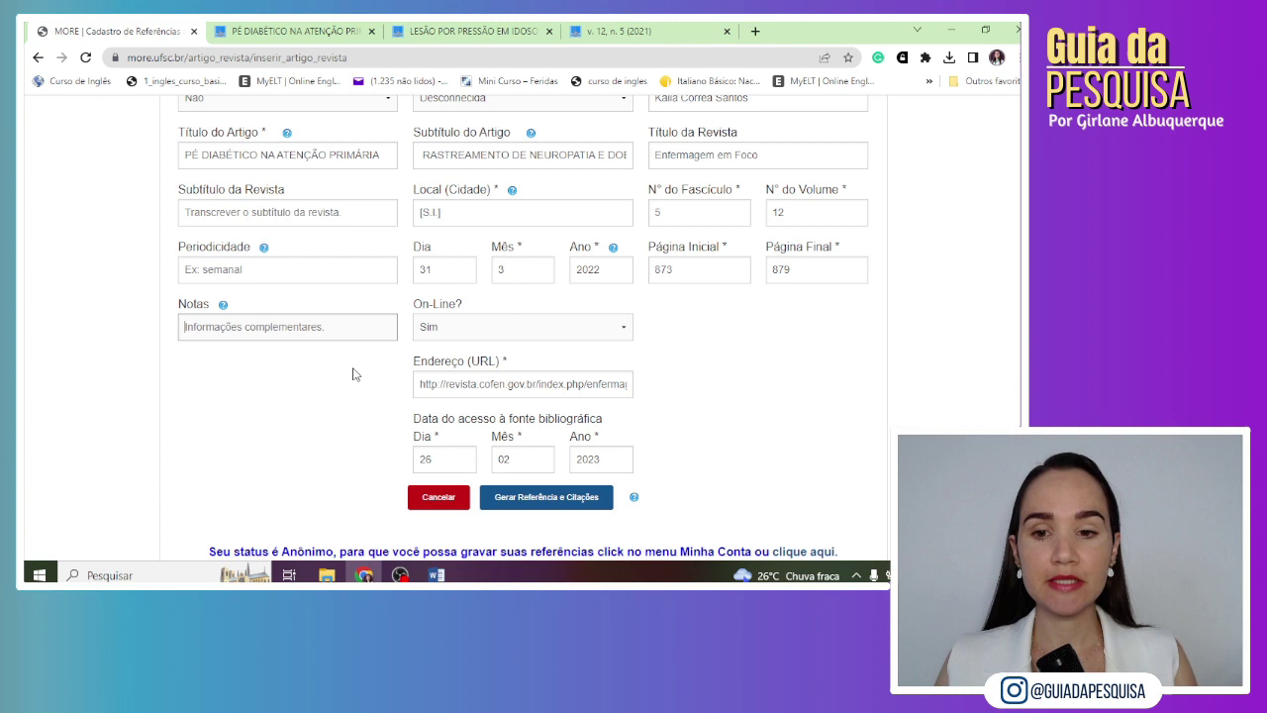
{"action": "left_click", "coordinate": [553, 501]}
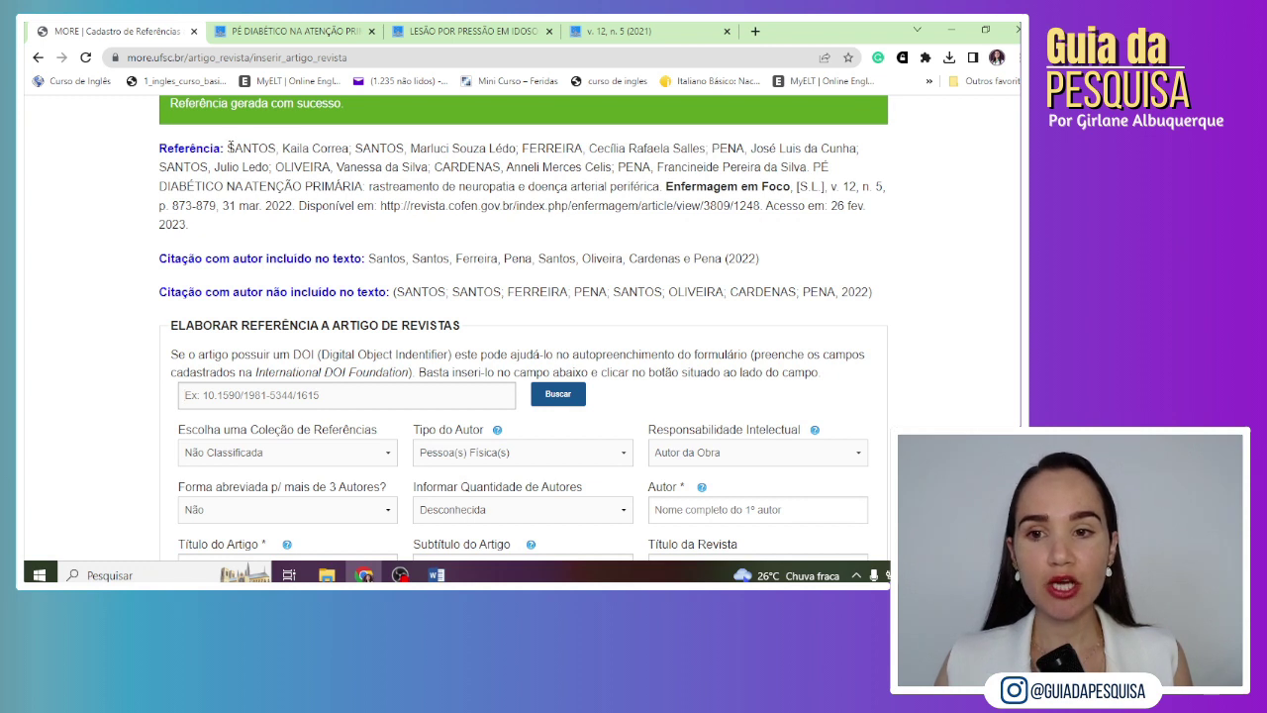
Step: Copy the full generated reference and paste it below the last entry of the REFERÊNCIAS list in the Word document
{"action": "left_click_drag", "start_coordinate": [228, 147], "coordinate": [250, 229]}
{"action": "key", "text": "ctrl+c"}
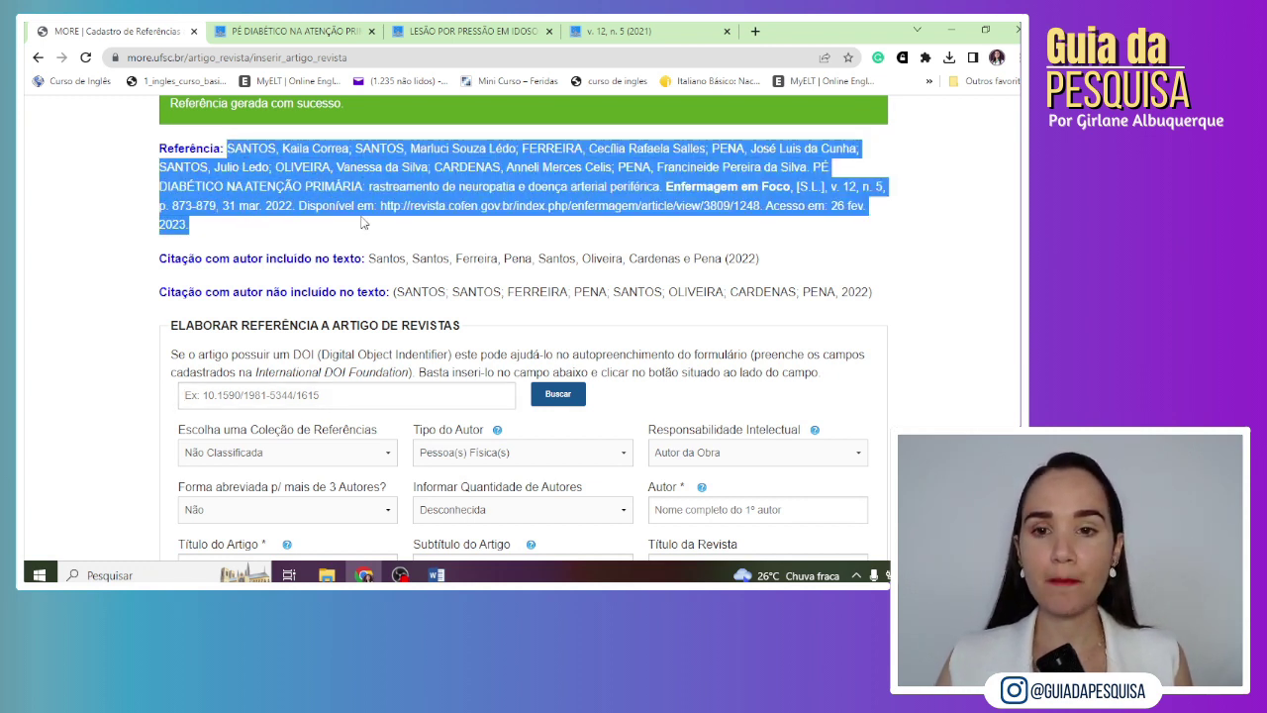
{"action": "left_click", "coordinate": [437, 574]}
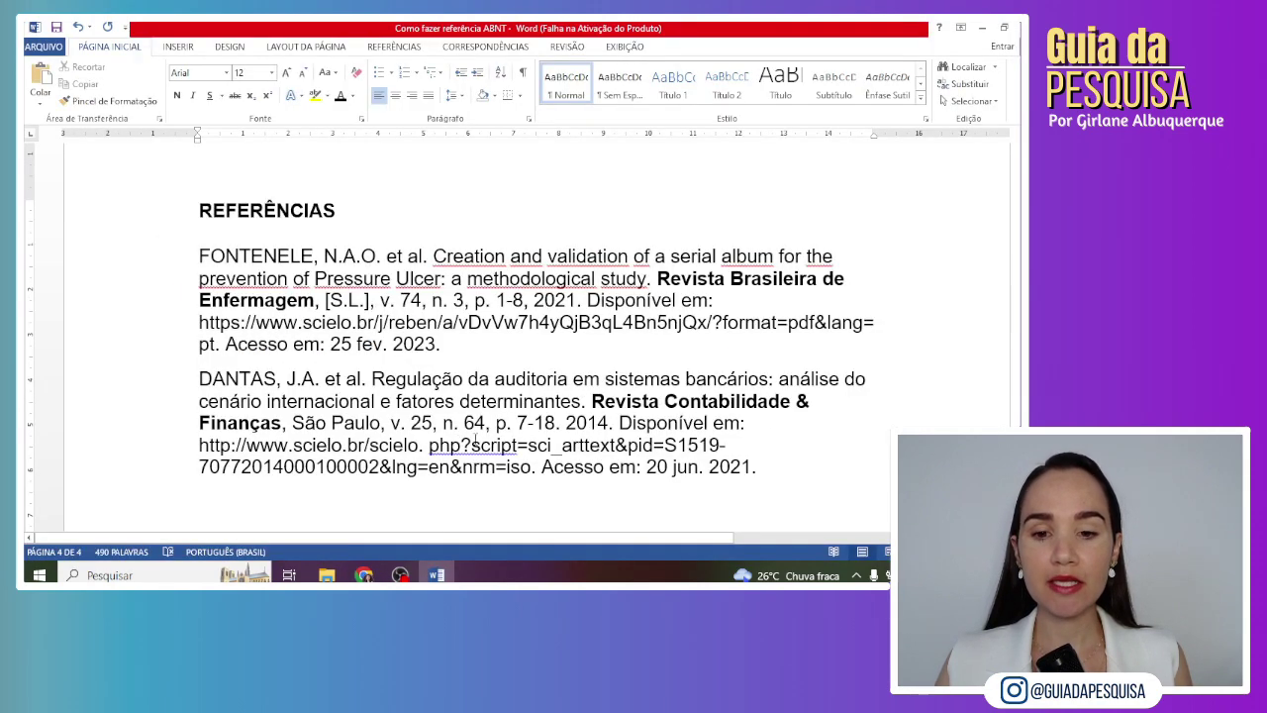
{"action": "scroll", "coordinate": [786, 489], "scroll_direction": "down", "scroll_amount": 2, "text": "ctrl"}
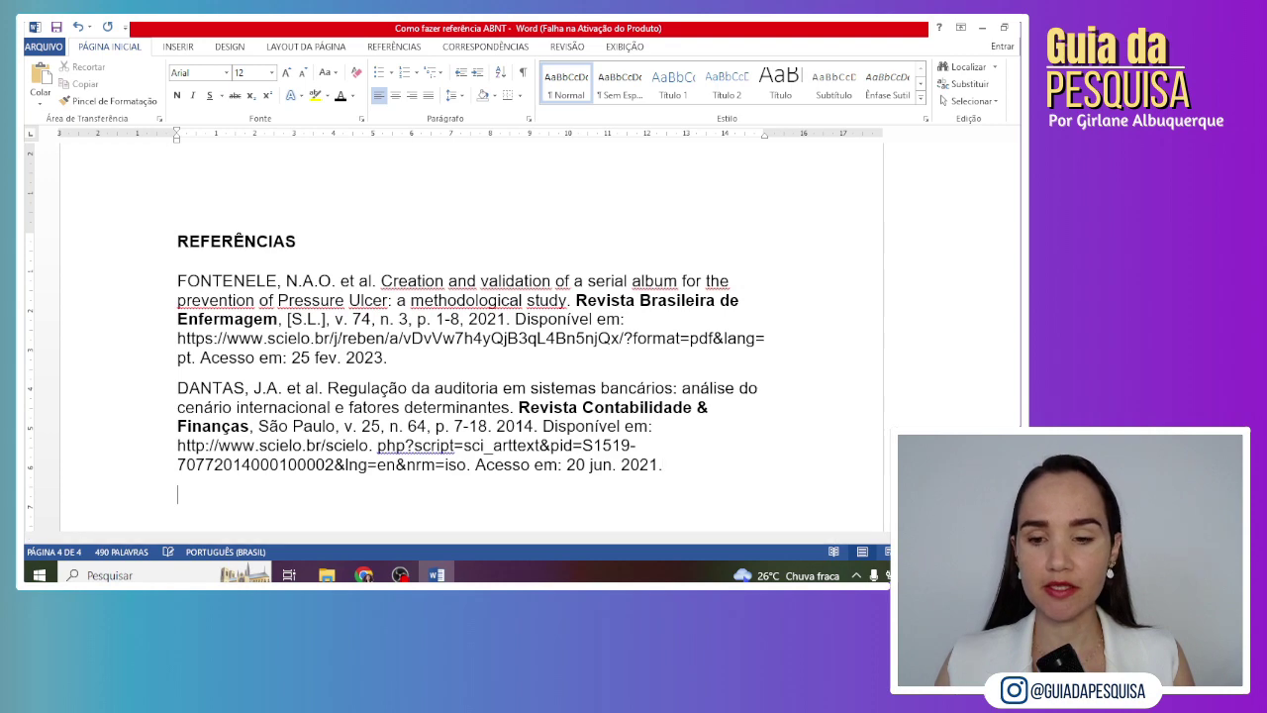
{"action": "key", "text": "ctrl+v"}
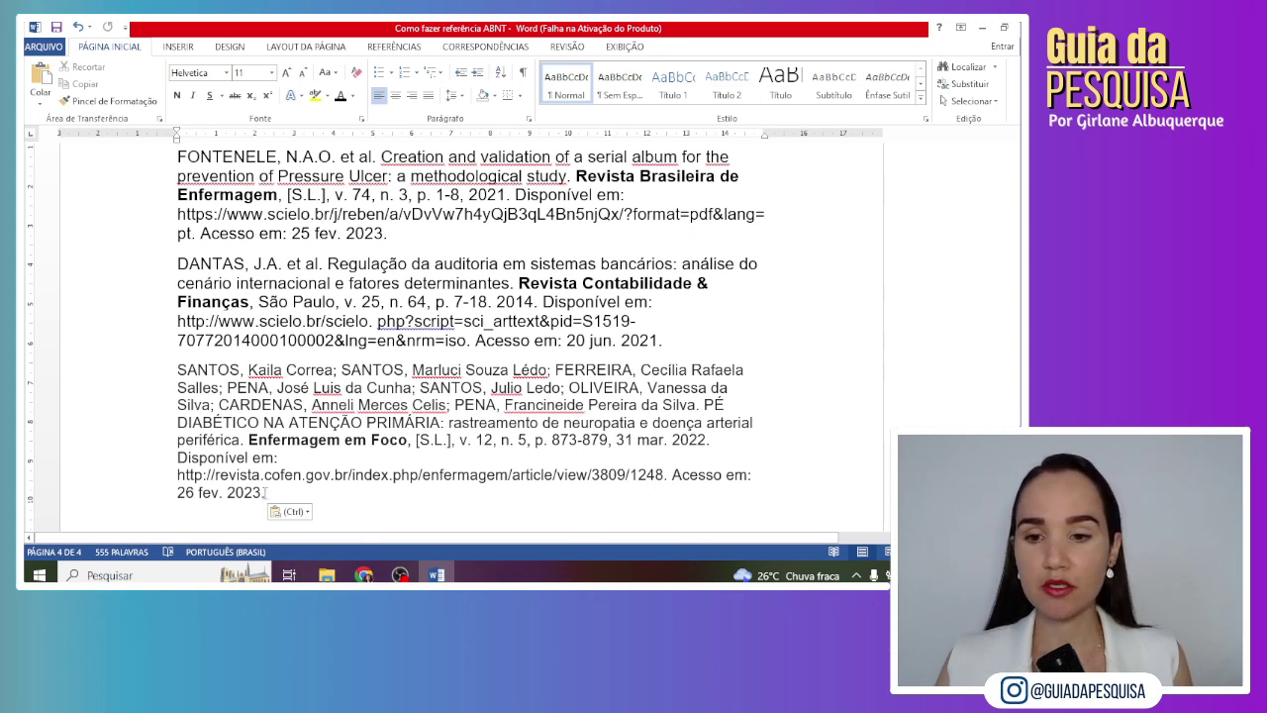
Step: Format the pasted "Pé diabético" reference in Arial, size 12
{"action": "left_click_drag", "start_coordinate": [265, 493], "coordinate": [177, 340]}
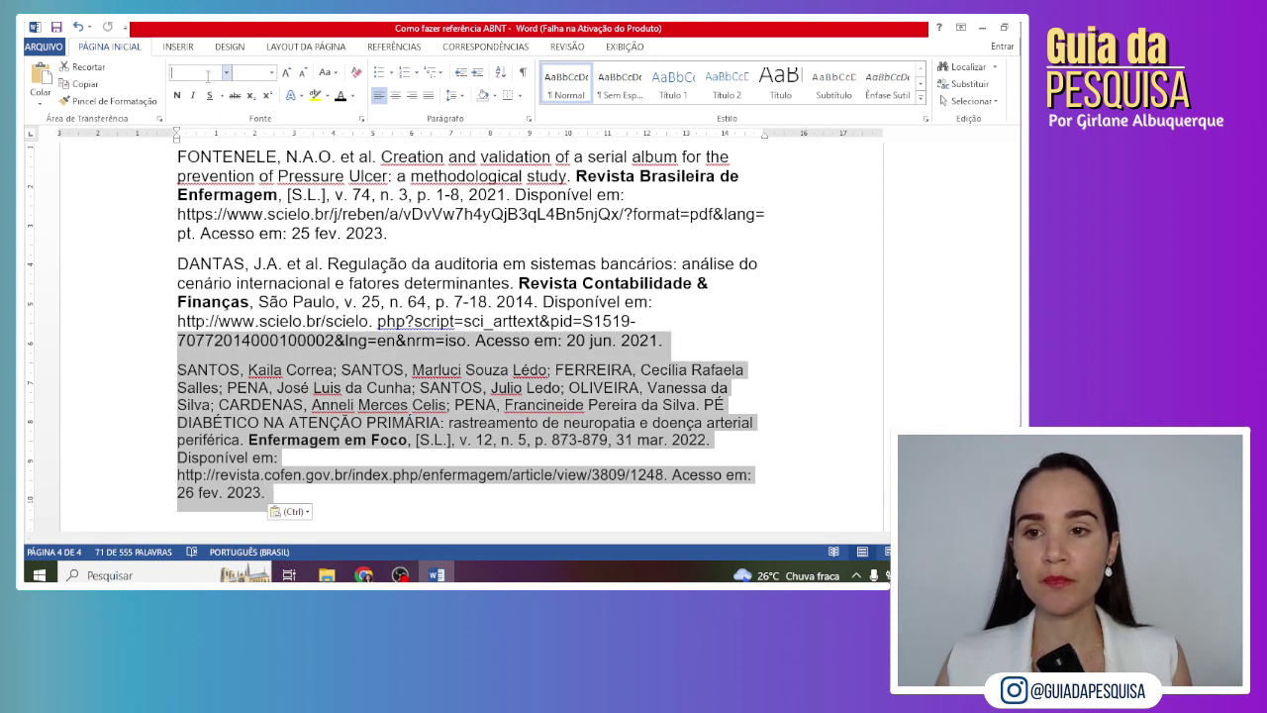
{"action": "type", "text": "Ae"}
{"action": "type", "text": "rial"}
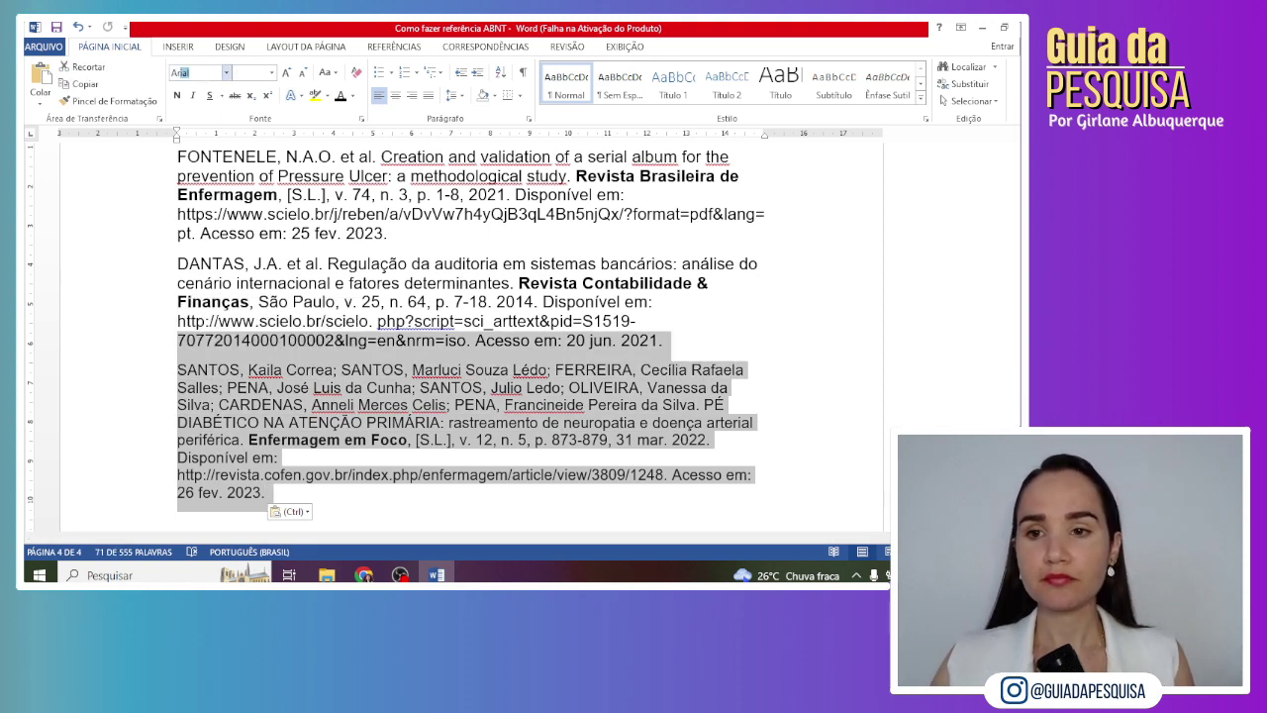
{"action": "key", "text": "Return"}
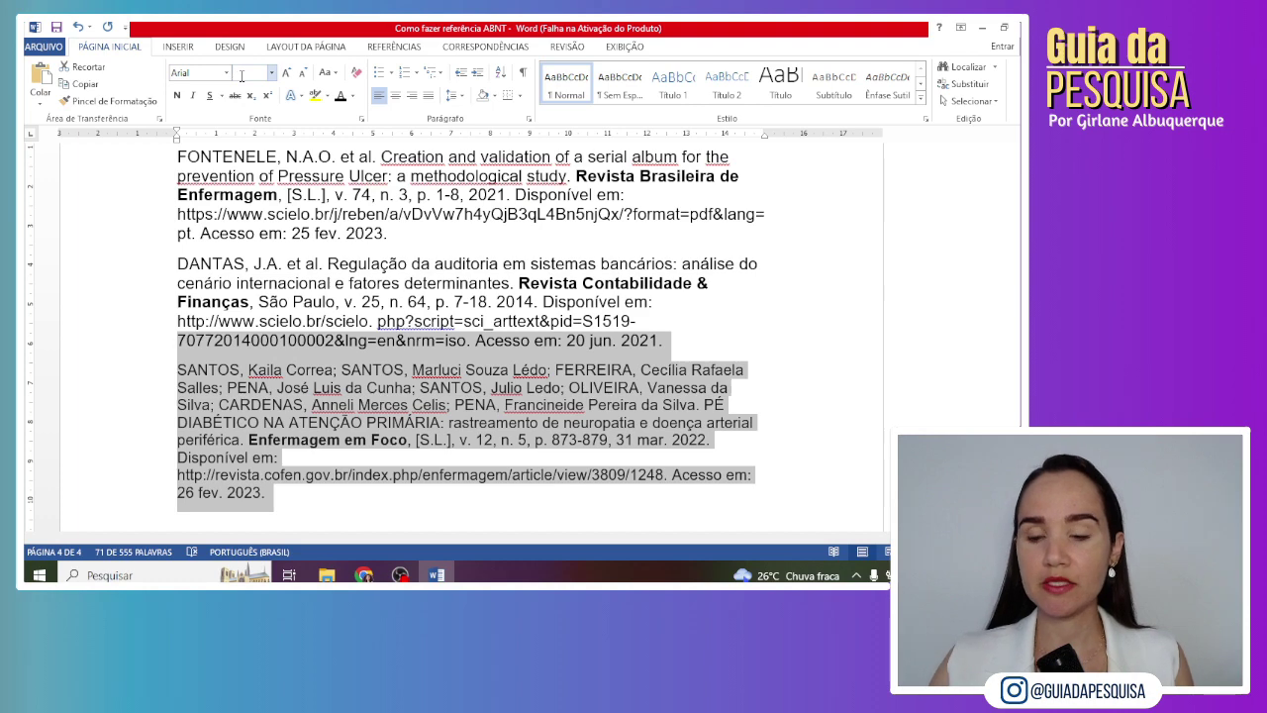
{"action": "left_click", "coordinate": [240, 76]}
{"action": "type", "text": "12"}
{"action": "key", "text": "Return"}
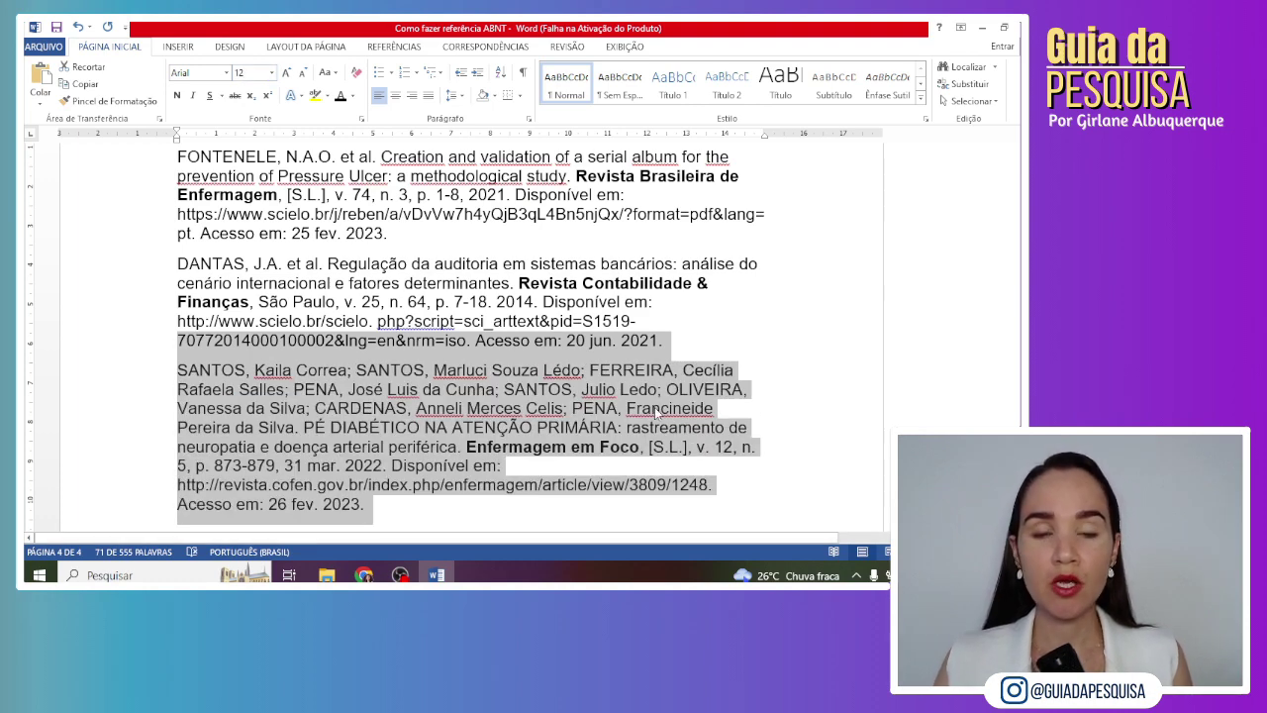